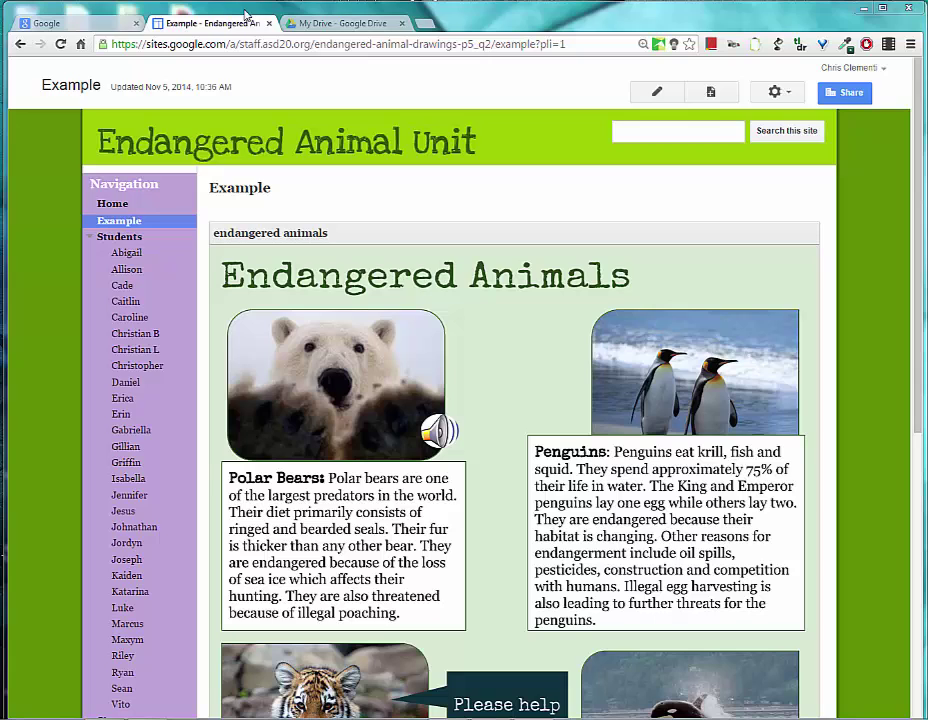
# - Search Google for 'sound icon' and show the image results
pyautogui.click(75, 24)
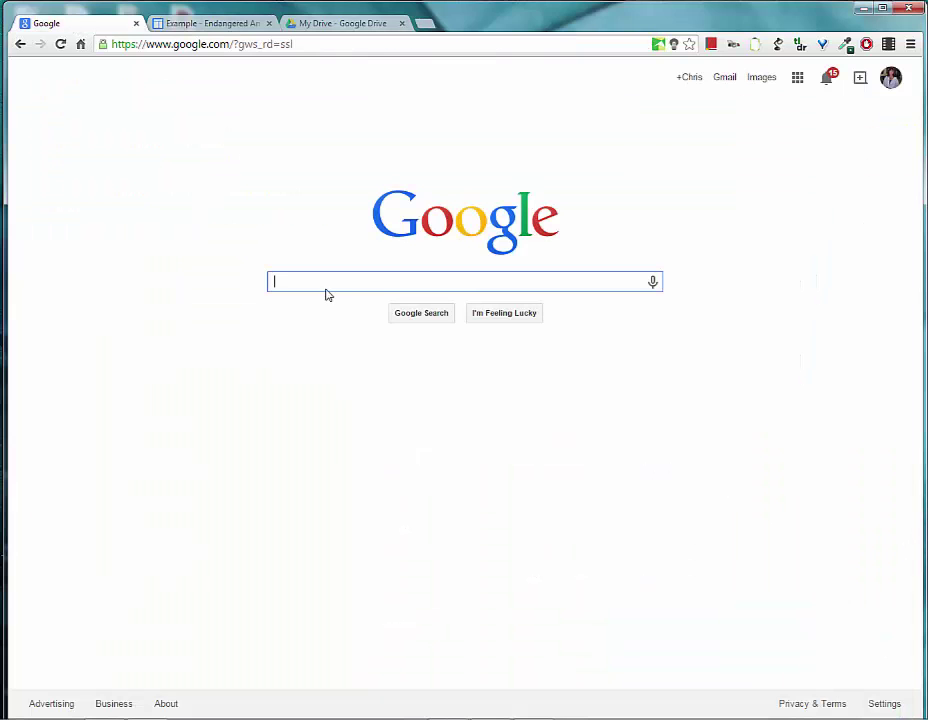
pyautogui.write('sound icon')
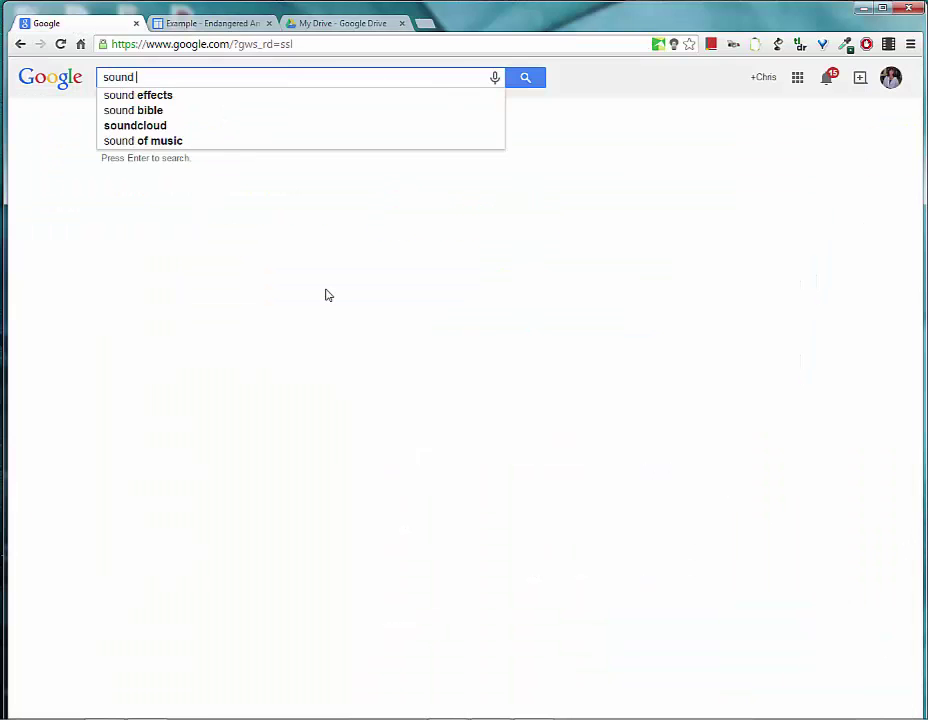
pyautogui.press('Return')
pyautogui.click(159, 124)
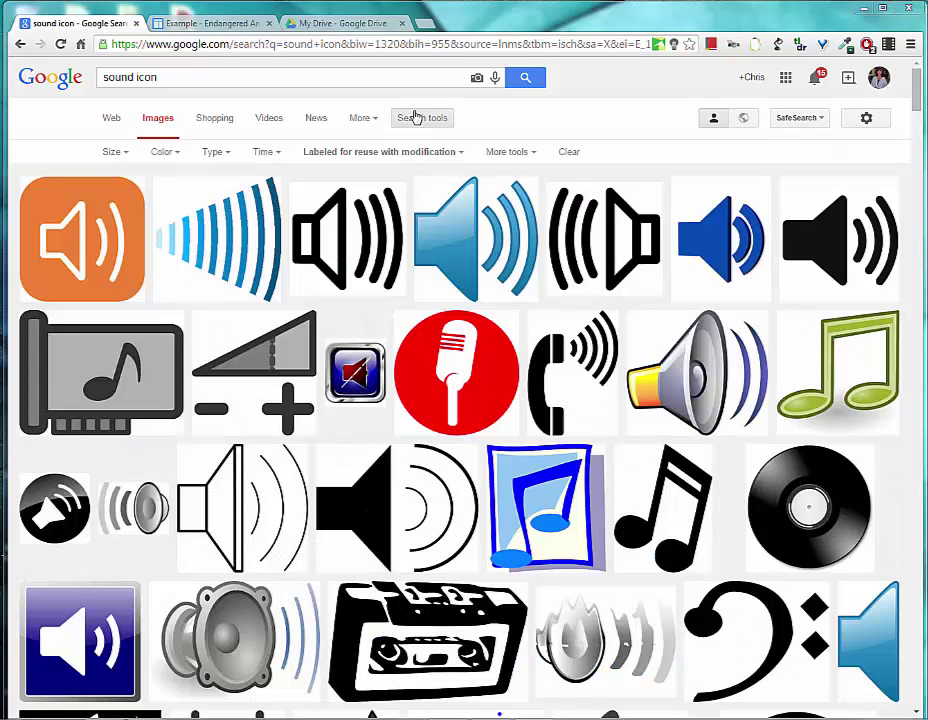
# - Filter the image results by usage rights to pictures labeled for reuse with modification
pyautogui.click(418, 118)
pyautogui.click(416, 118)
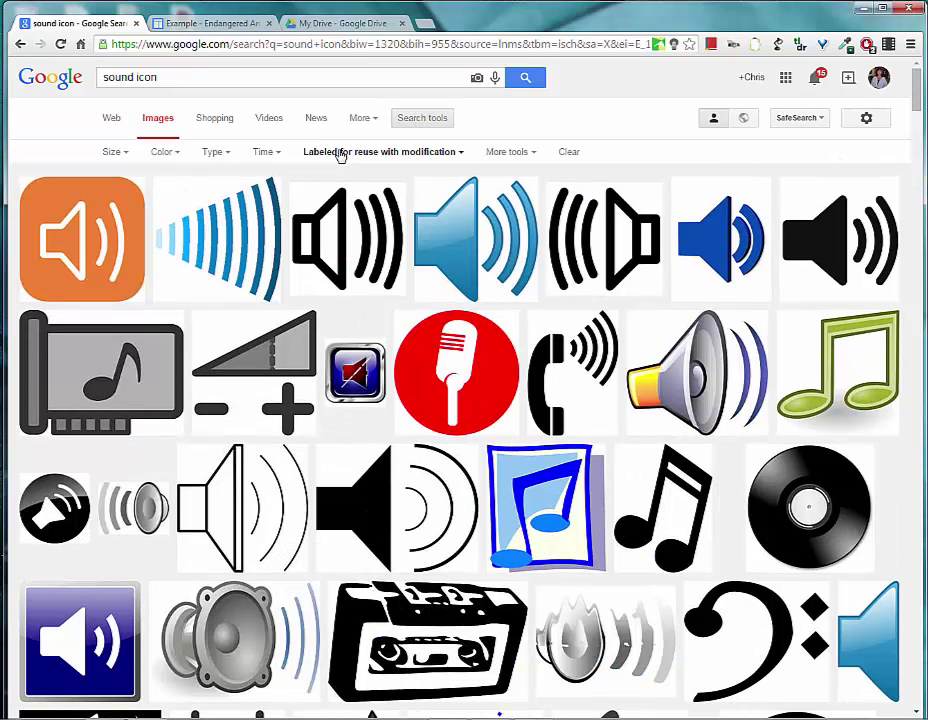
pyautogui.click(336, 155)
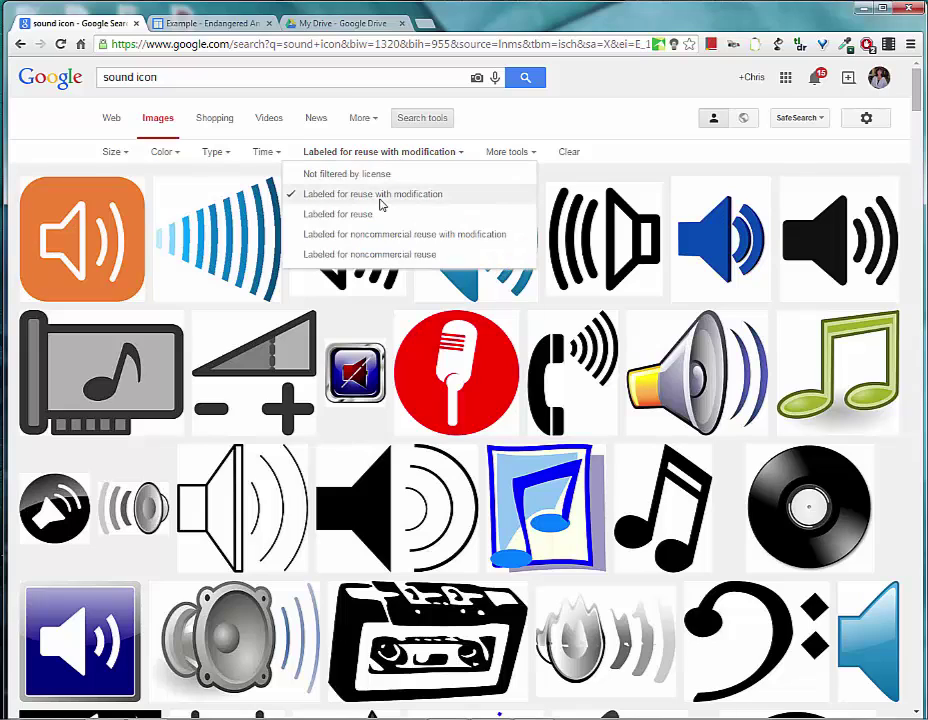
pyautogui.click(636, 145)
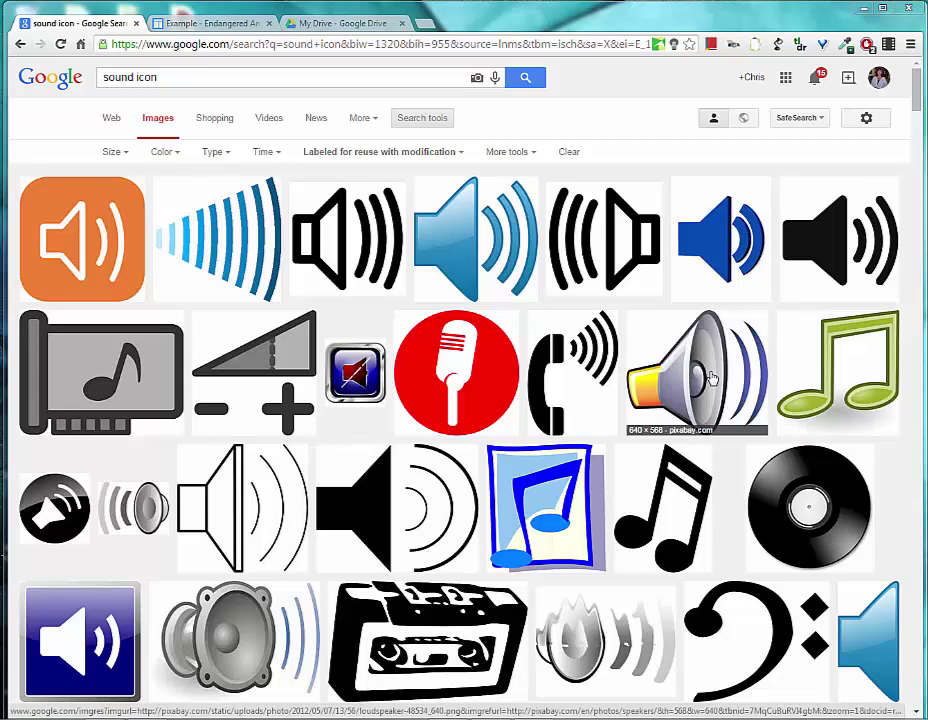
# - Save the 3D loudspeaker picture as icon.jpg in computer class > sound
pyautogui.rightClick(688, 350)
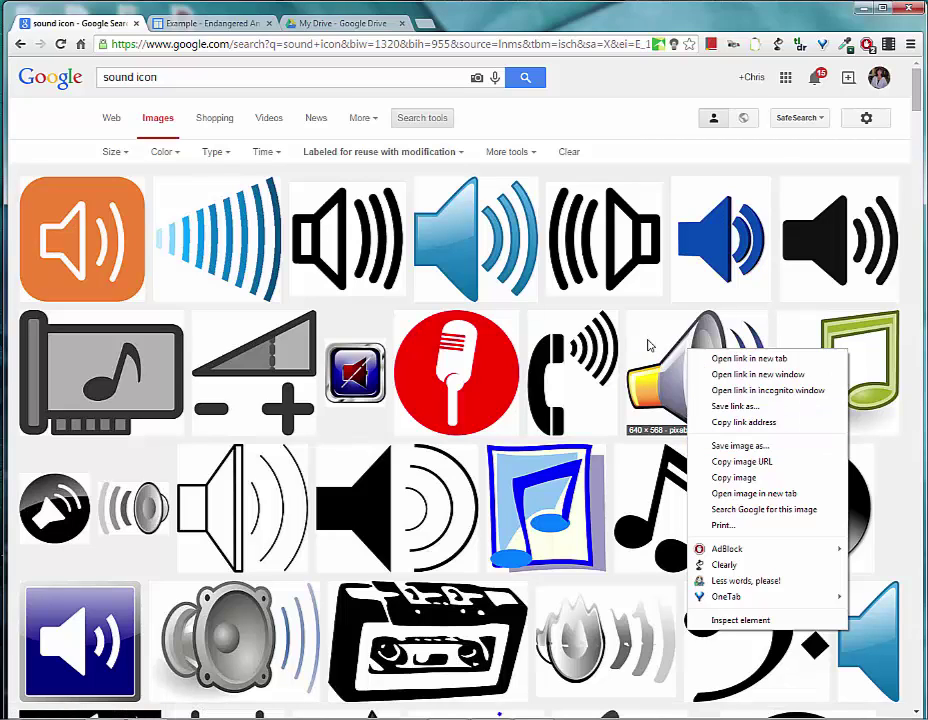
pyautogui.click(717, 448)
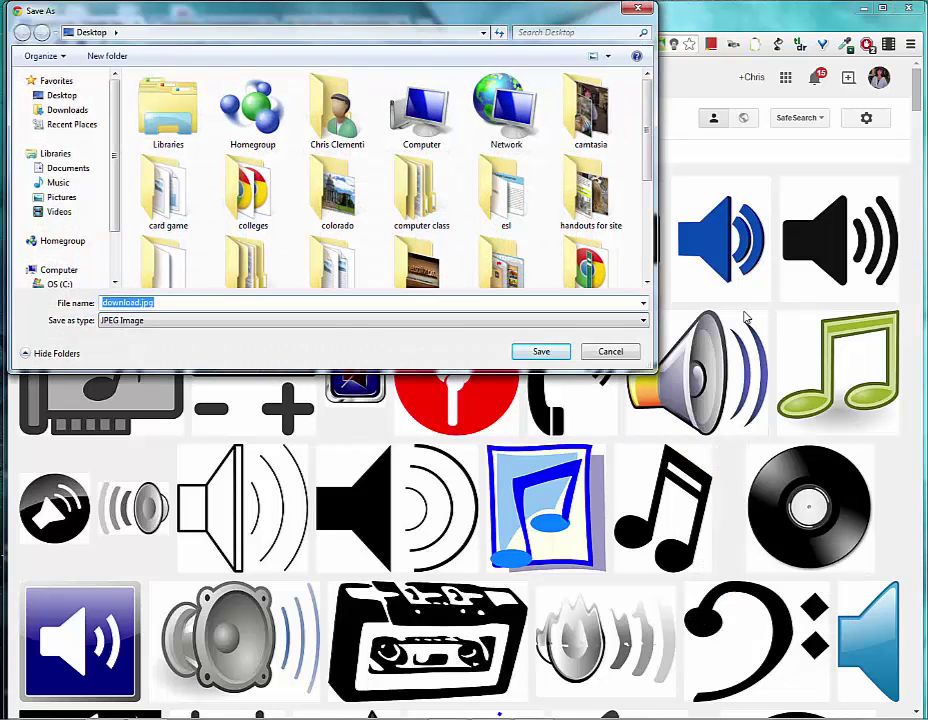
pyautogui.doubleClick(423, 180)
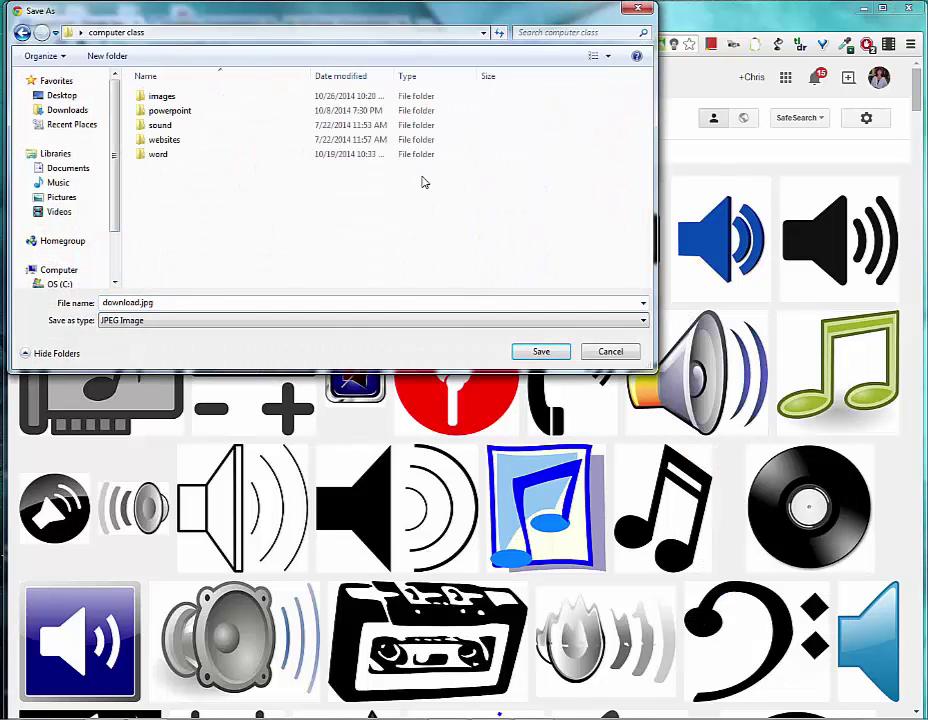
pyautogui.doubleClick(176, 125)
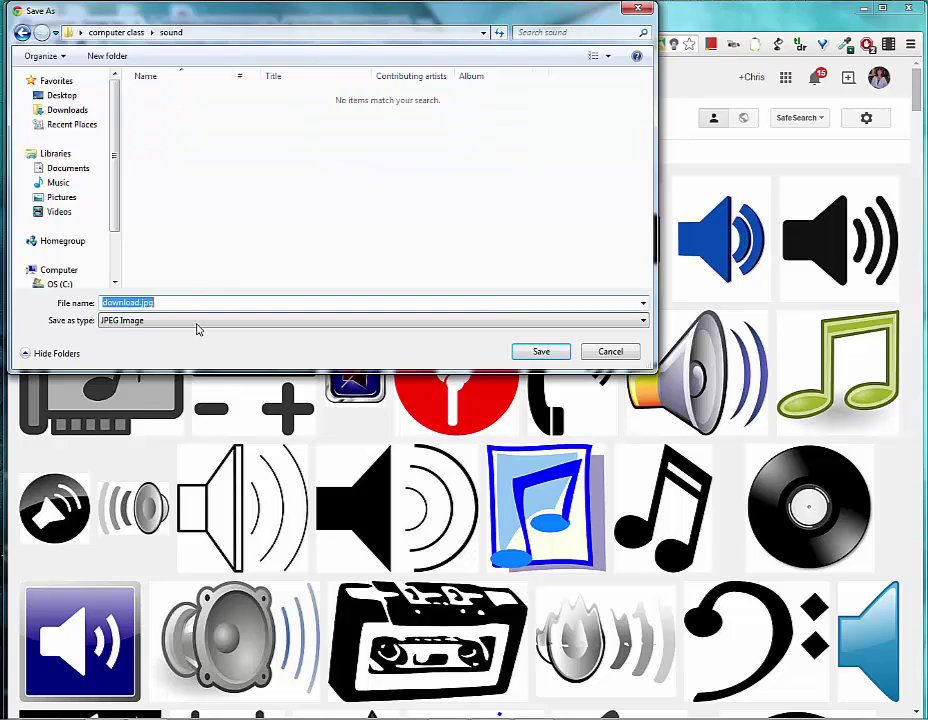
pyautogui.write('l')
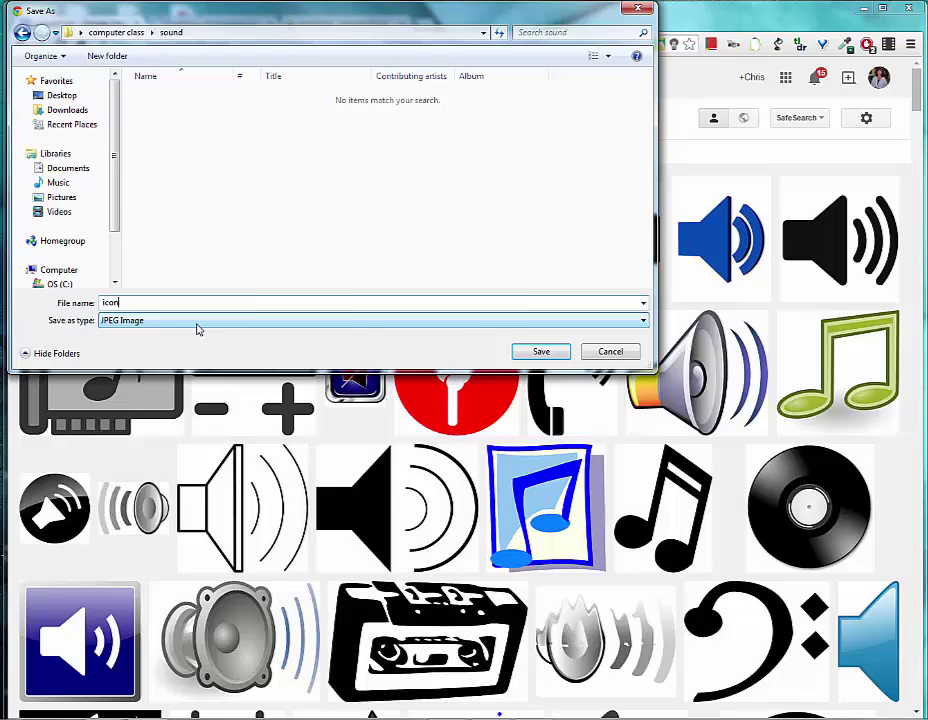
pyautogui.press('Return')
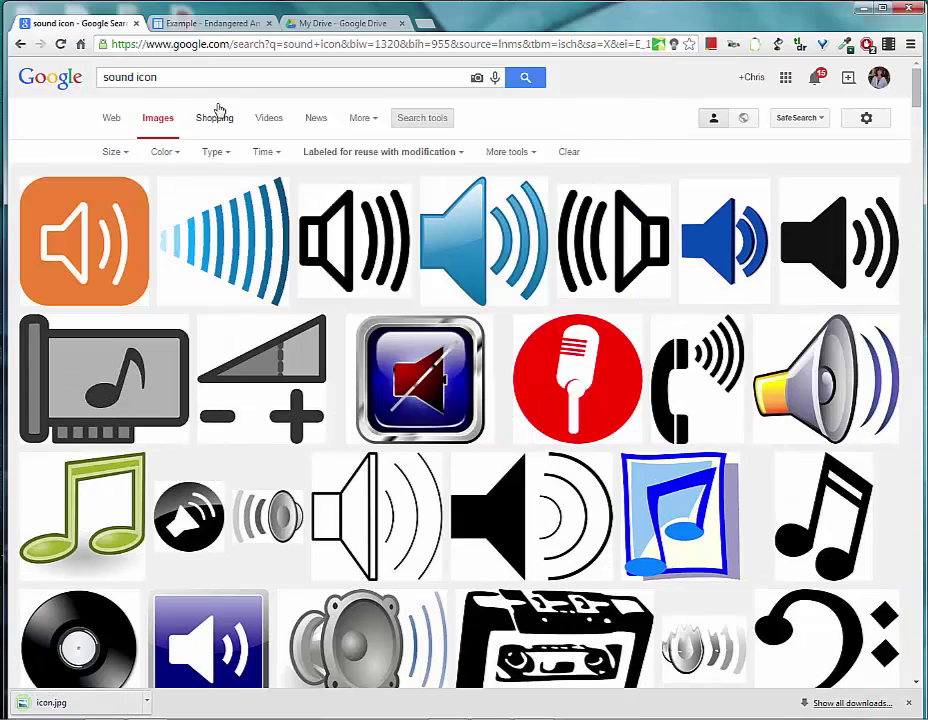
# - Search FindSounds for 'penguins' to list the penguin3.wav and penguin.au results
pyautogui.click(111, 119)
pyautogui.moveTo(168, 84); pyautogui.dragTo(97, 58)
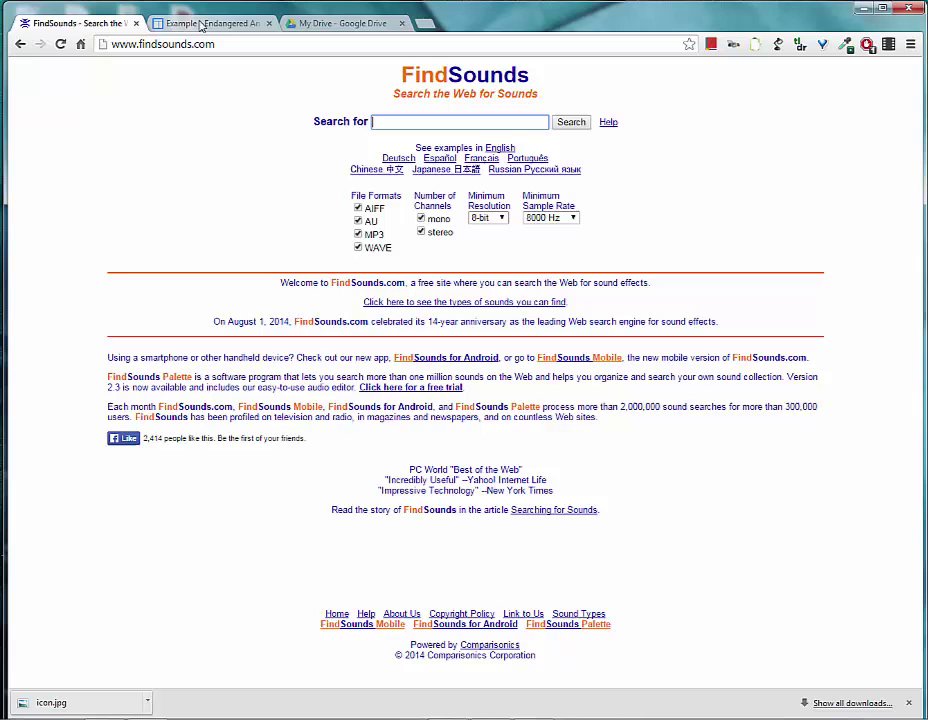
pyautogui.click(162, 18)
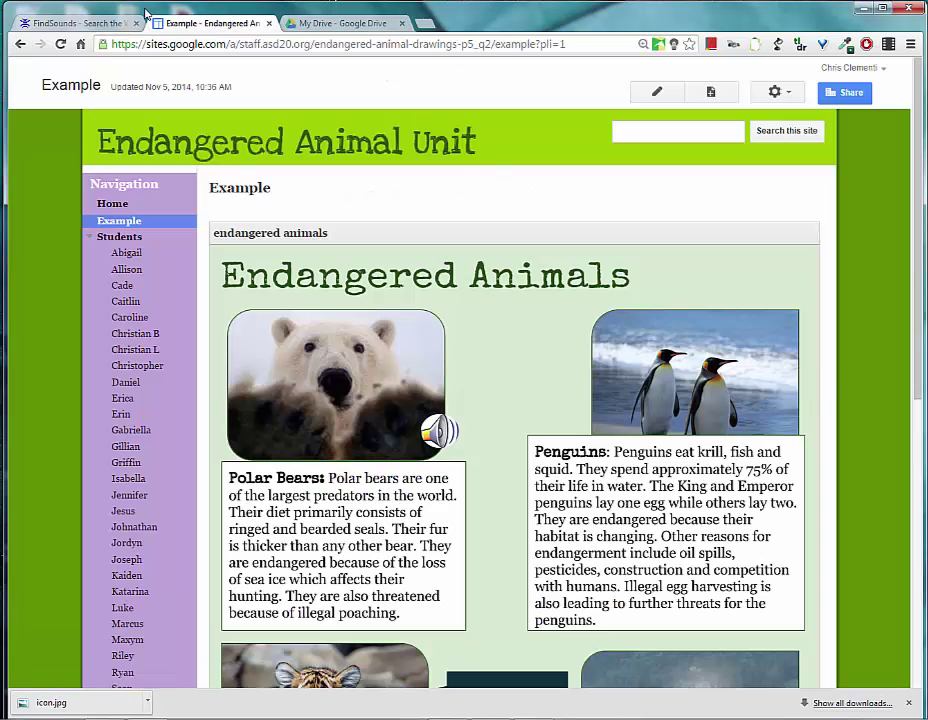
pyautogui.click(75, 22)
pyautogui.write('guin')
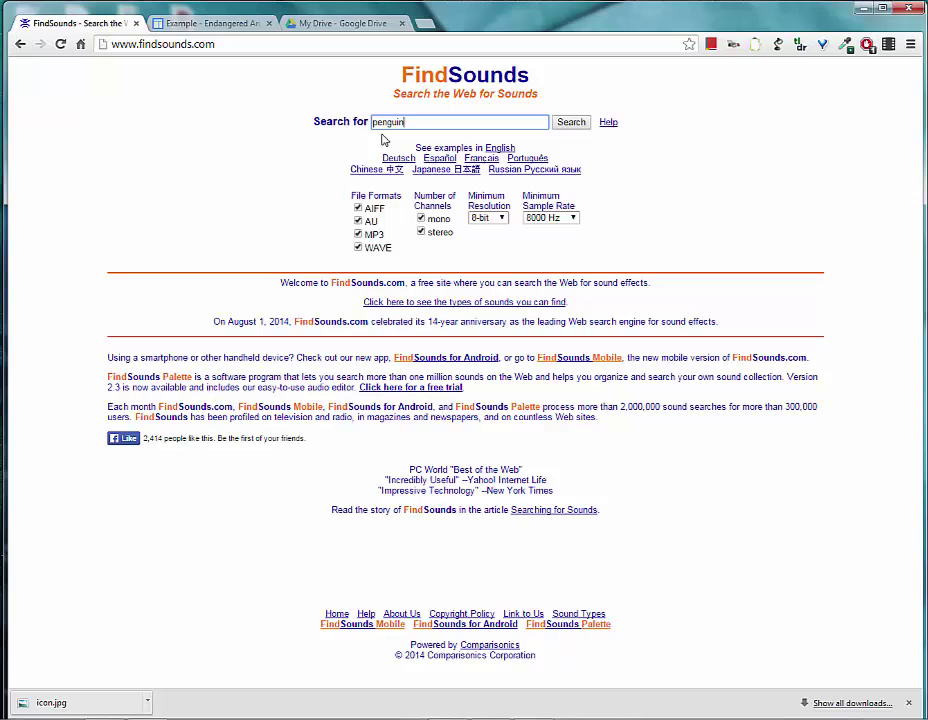
pyautogui.write('s')
pyautogui.press('Return')
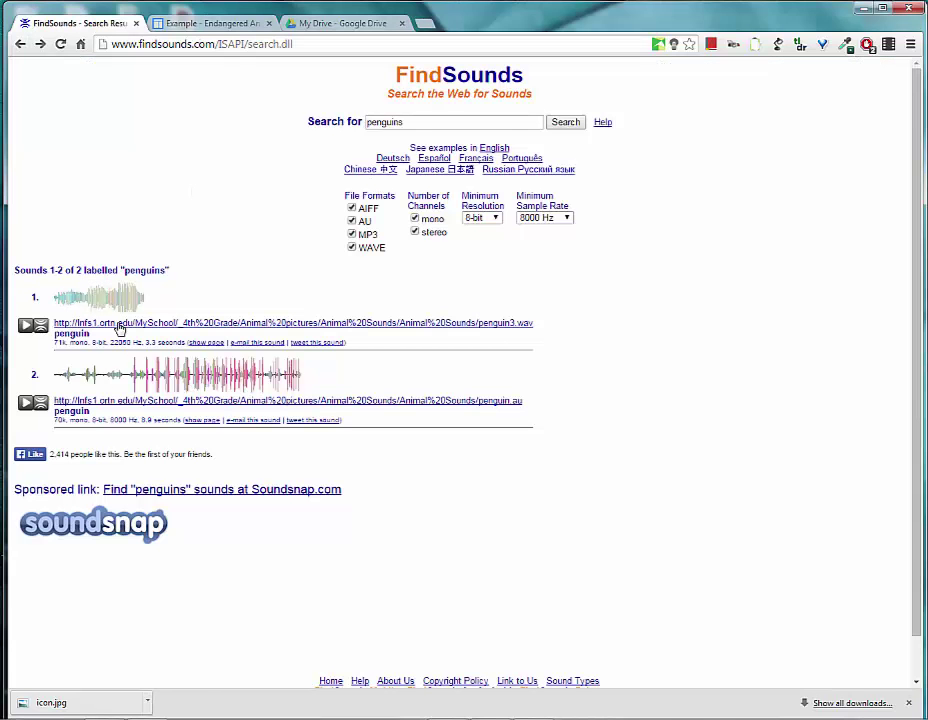
# - Save the penguin3.wav link as penguin.wav in the sound folder
pyautogui.rightClick(115, 330)
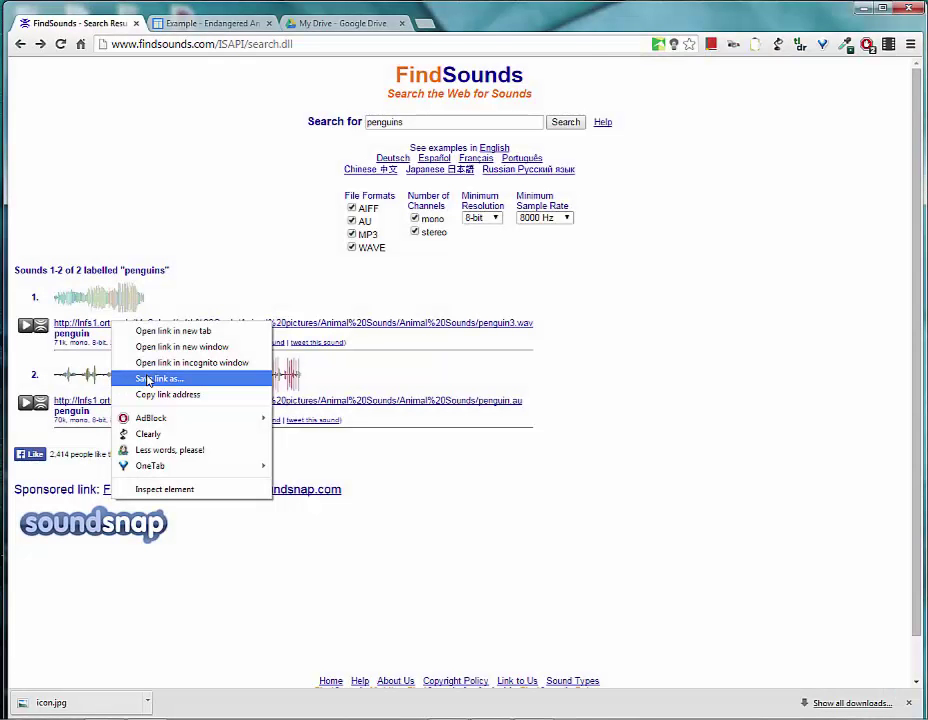
pyautogui.click(148, 380)
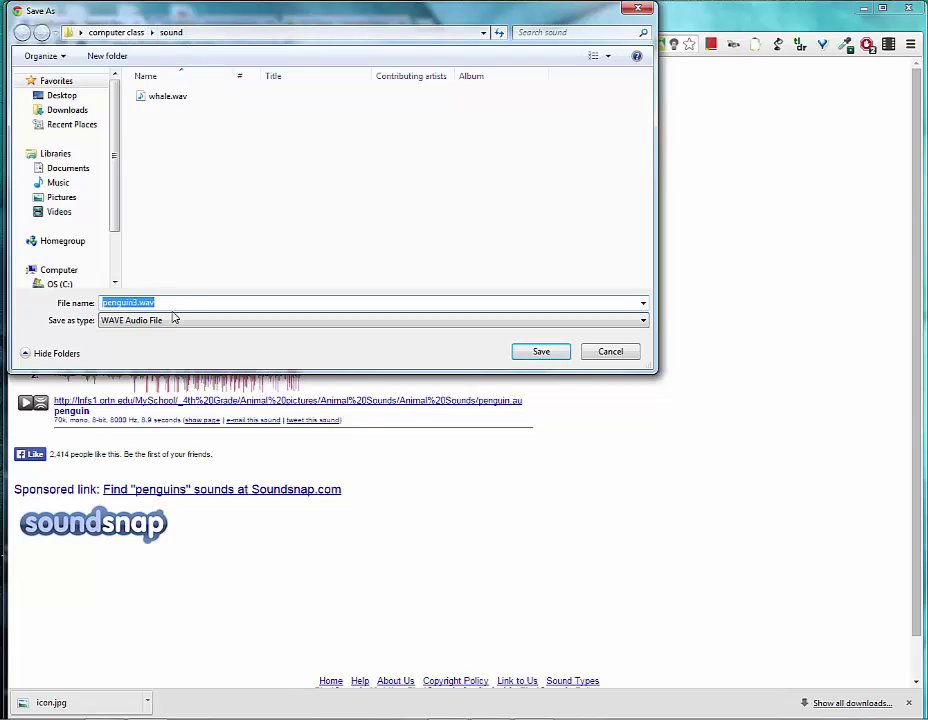
pyautogui.write('penguin')
pyautogui.press('Return')
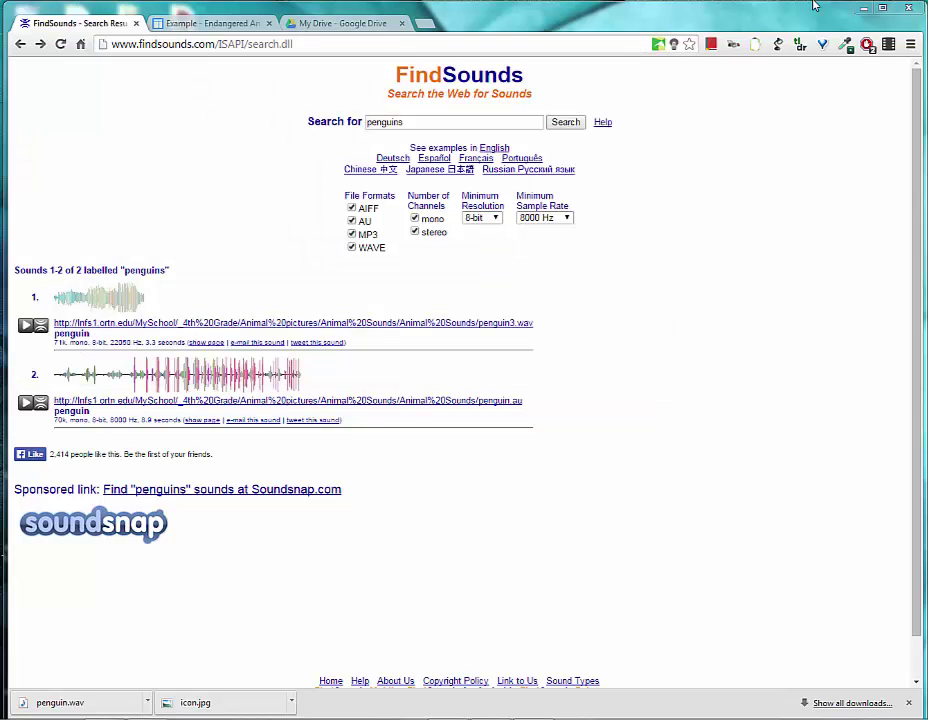
# - Go to Google Drive and open the Computer Class folder
pyautogui.click(316, 22)
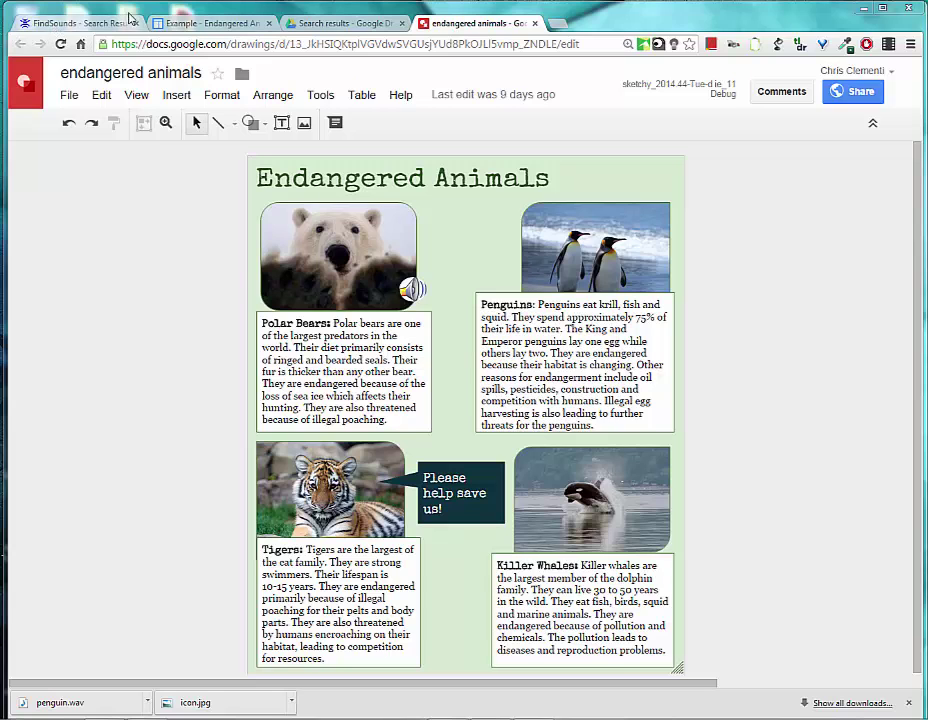
pyautogui.click(314, 24)
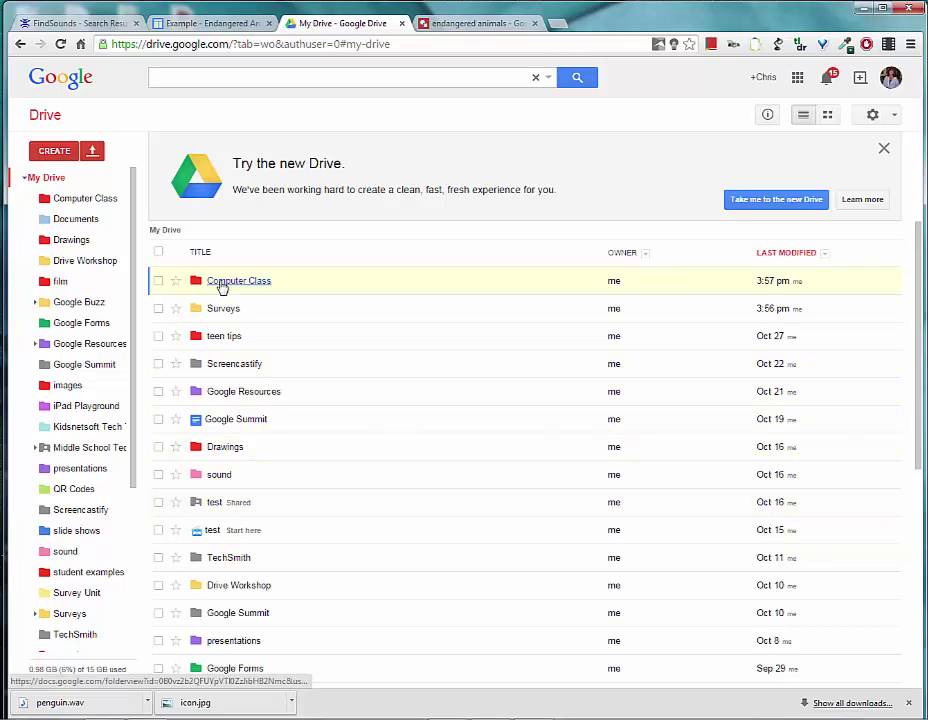
pyautogui.click(222, 285)
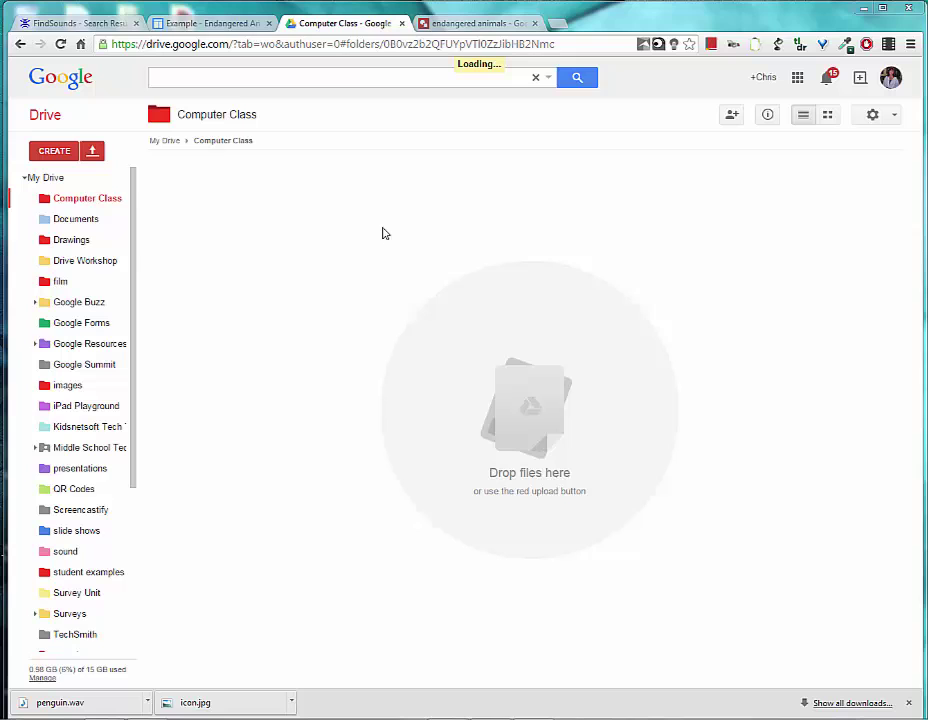
# - Create a new folder named 'sound' and open it
pyautogui.click(48, 155)
pyautogui.click(72, 184)
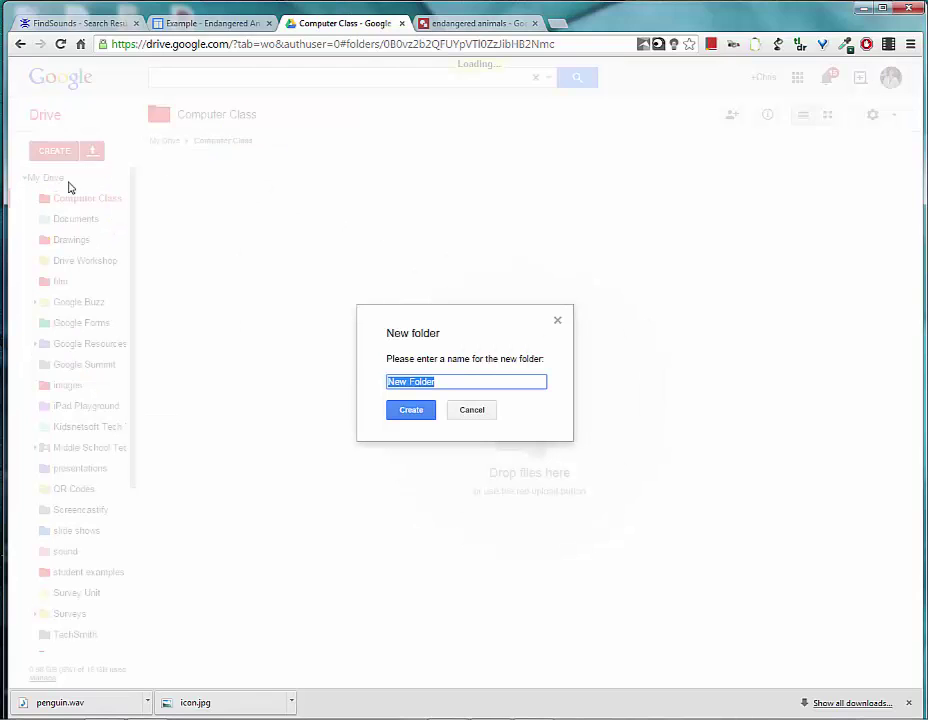
pyautogui.write('sound')
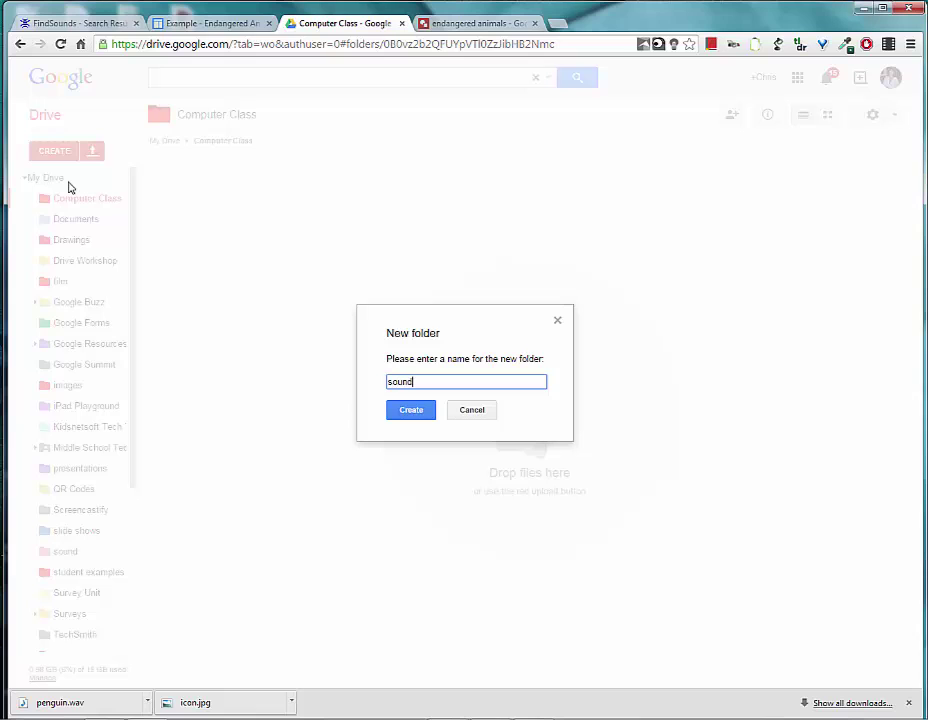
pyautogui.click(415, 412)
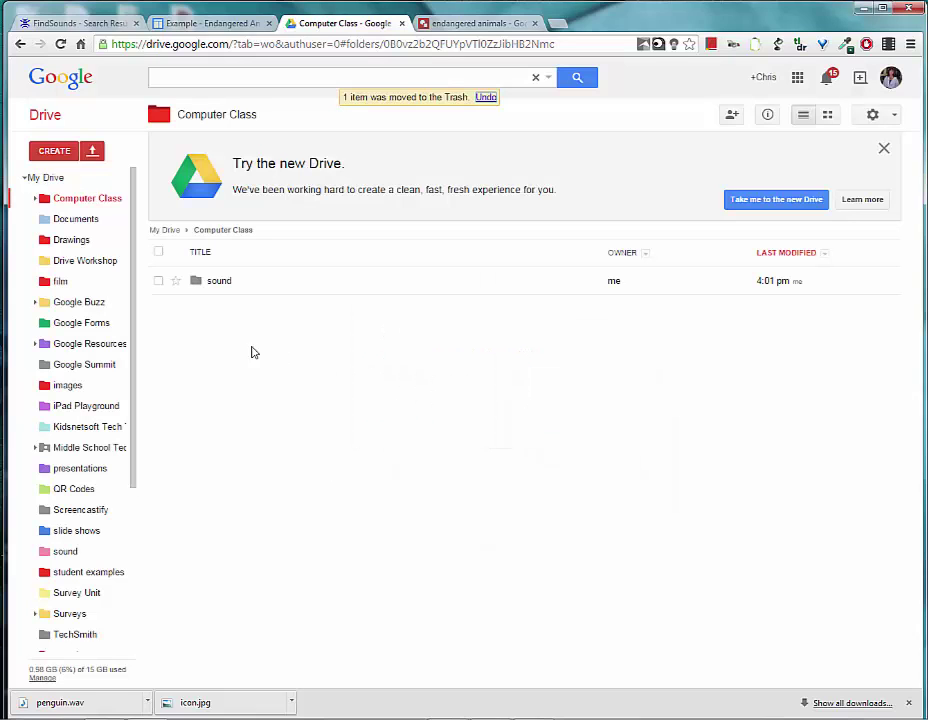
pyautogui.click(213, 283)
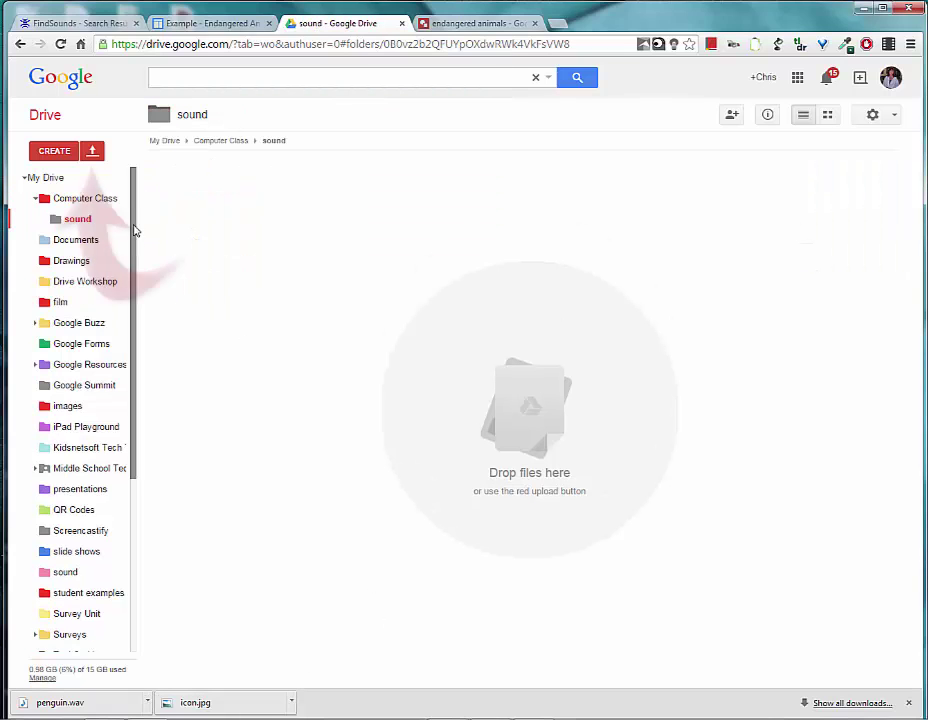
# - Upload penguin.wav from the computer into the Drive sound folder
pyautogui.click(92, 151)
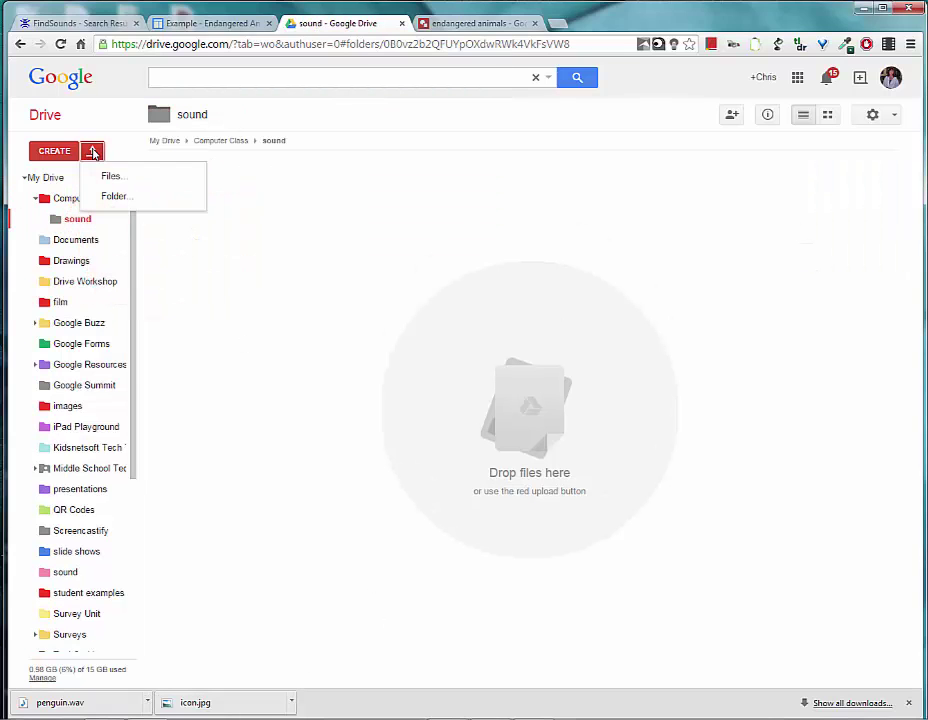
pyautogui.click(102, 178)
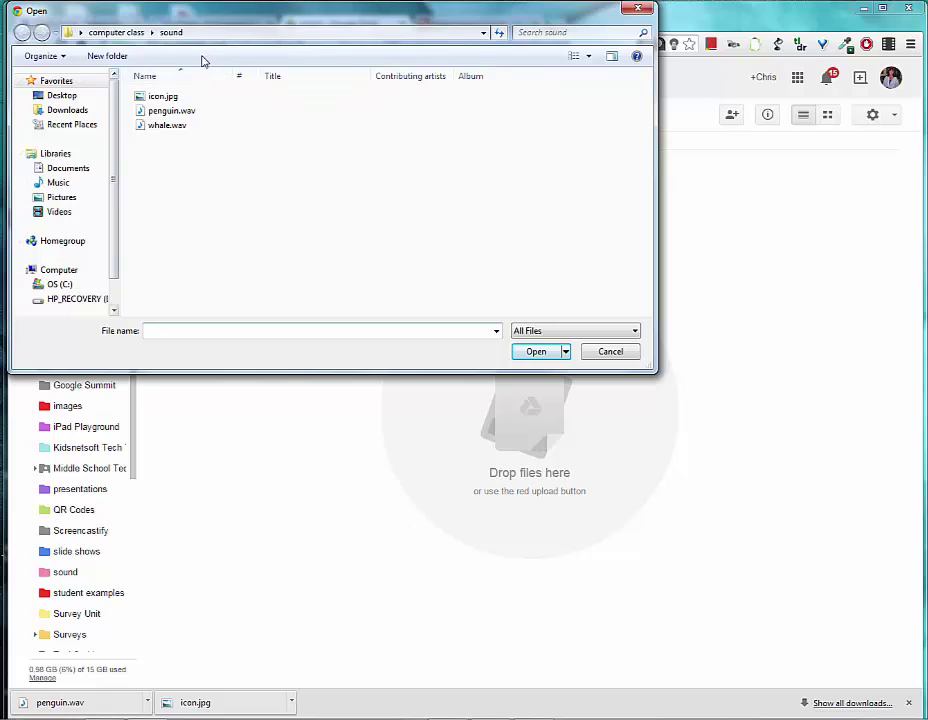
pyautogui.click(158, 112)
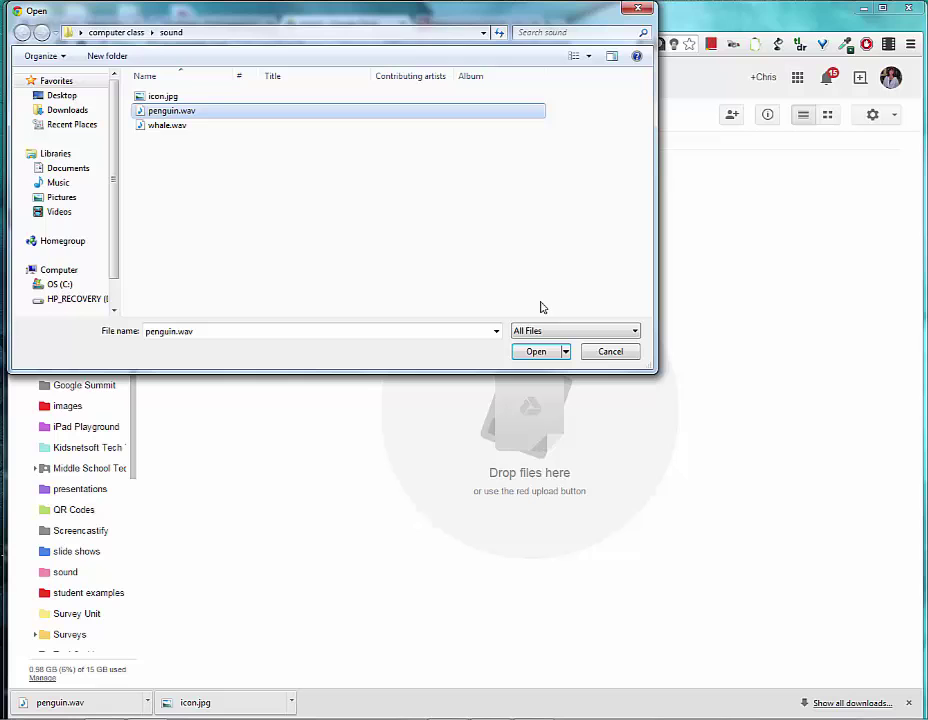
pyautogui.click(535, 352)
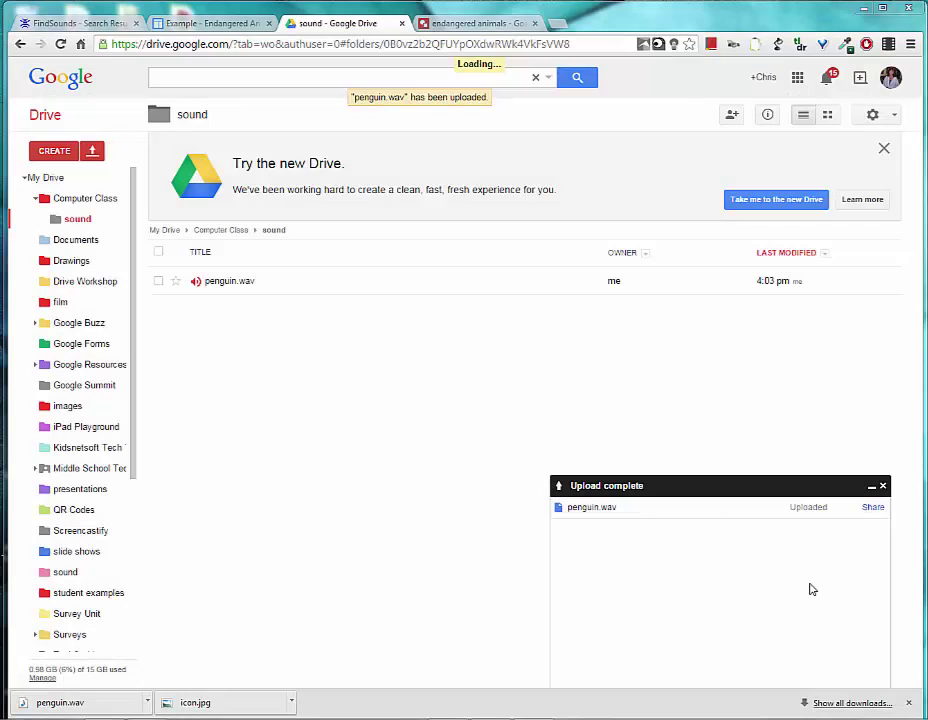
# - Set penguin.wav's sharing to 'On - Public on the web'
pyautogui.click(874, 510)
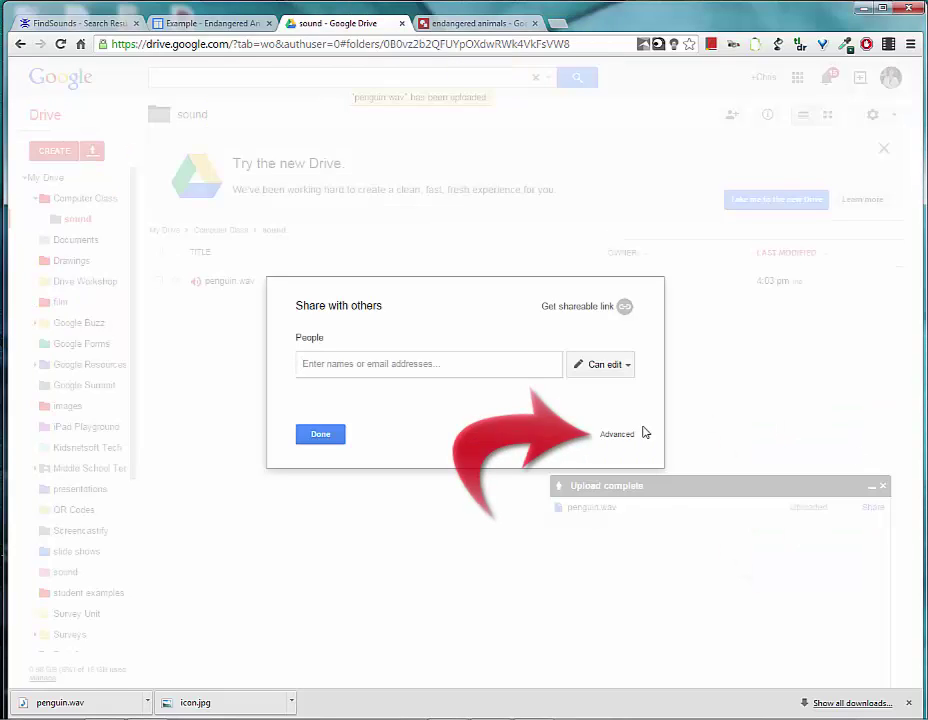
pyautogui.click(617, 436)
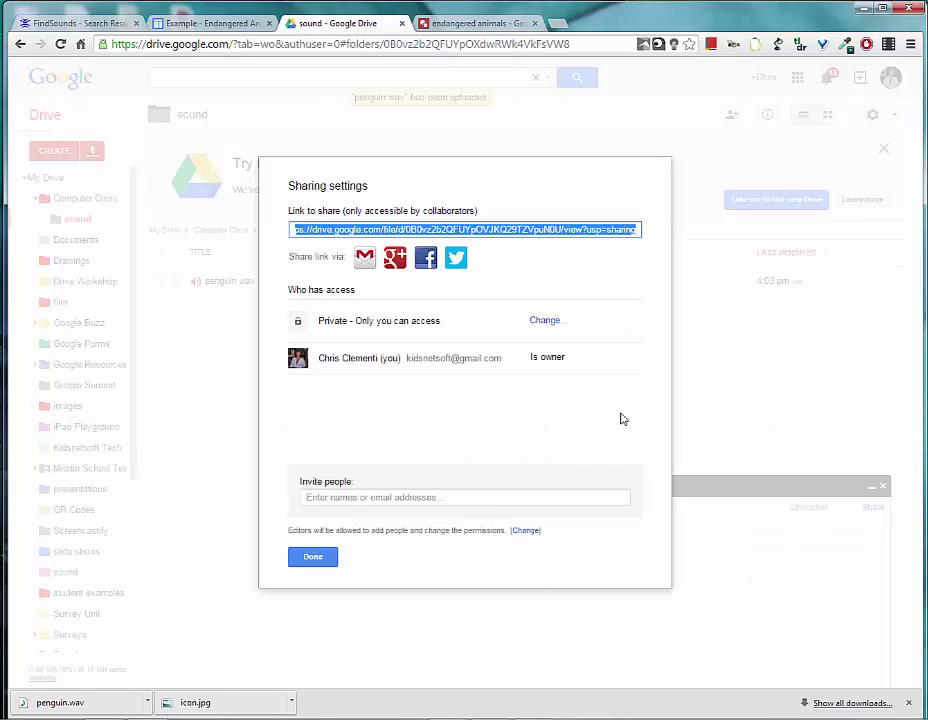
pyautogui.click(543, 322)
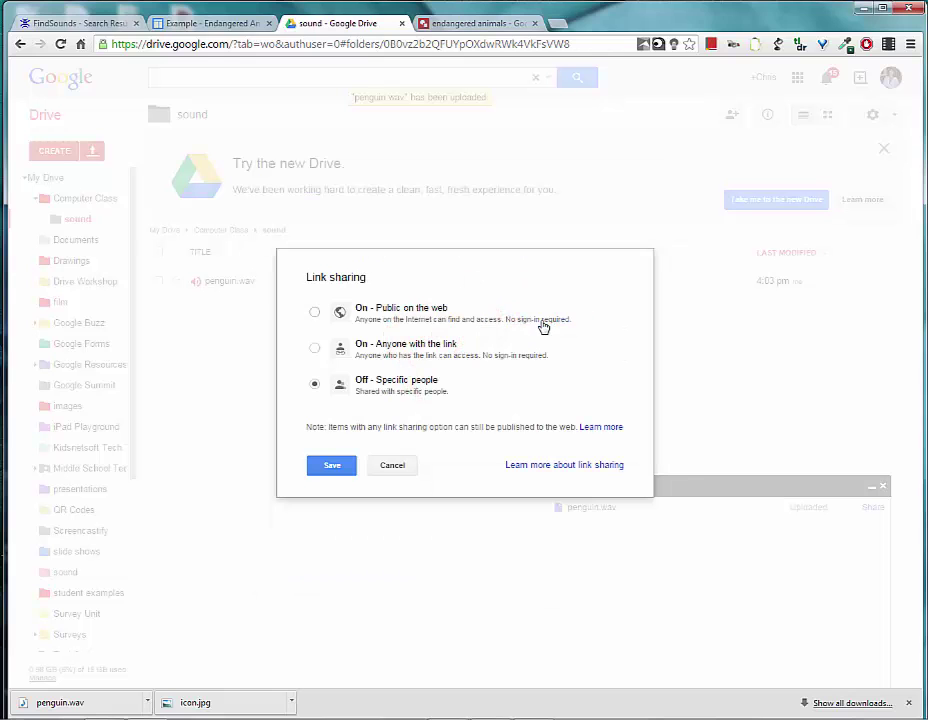
pyautogui.click(314, 313)
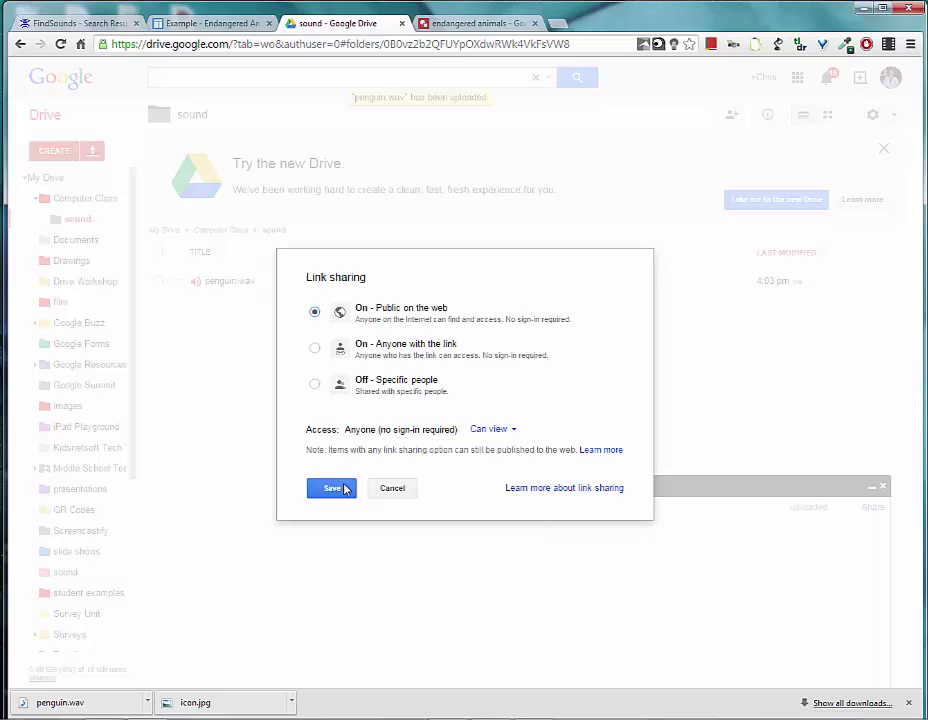
pyautogui.click(343, 490)
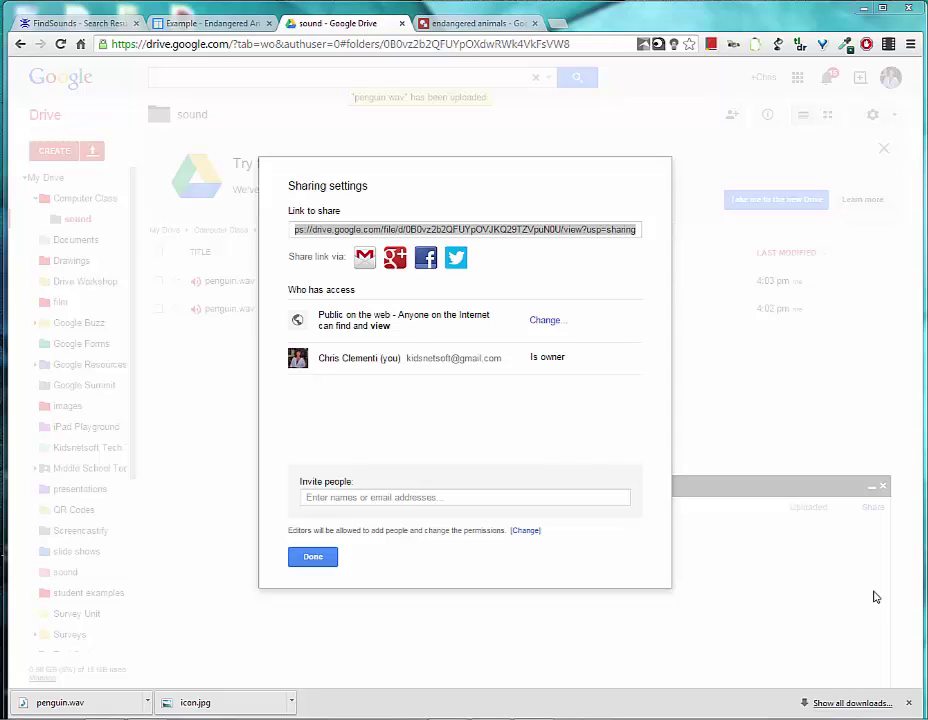
# - Copy penguin.wav's share link and close the sharing settings
pyautogui.rightClick(528, 233)
pyautogui.click(580, 296)
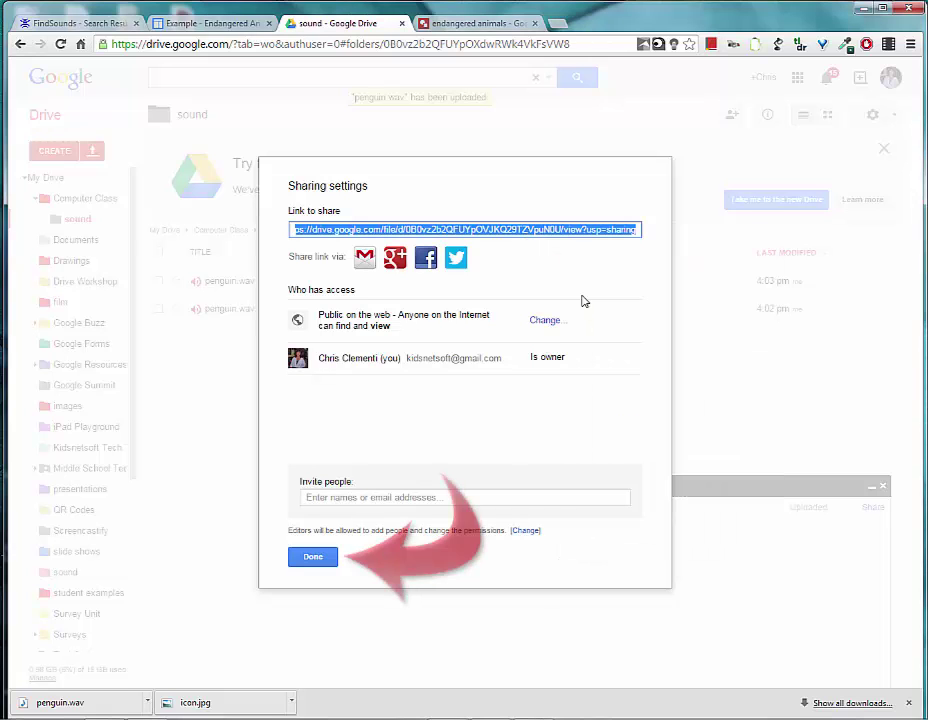
pyautogui.click(324, 559)
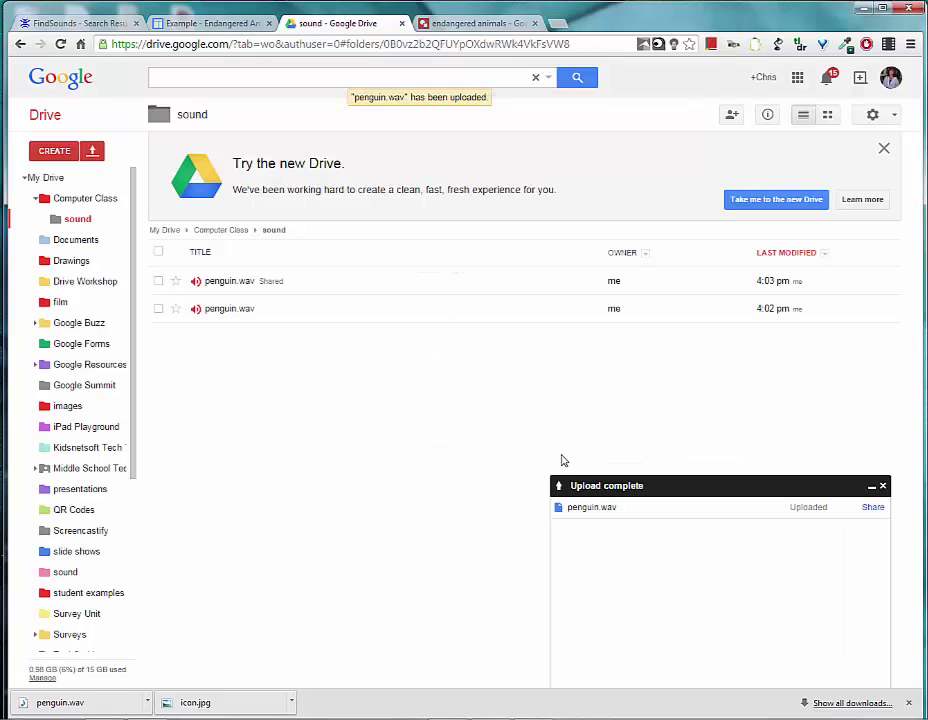
# - Insert icon.jpg from the computer into the poster and shrink it onto the penguin photo
pyautogui.click(465, 25)
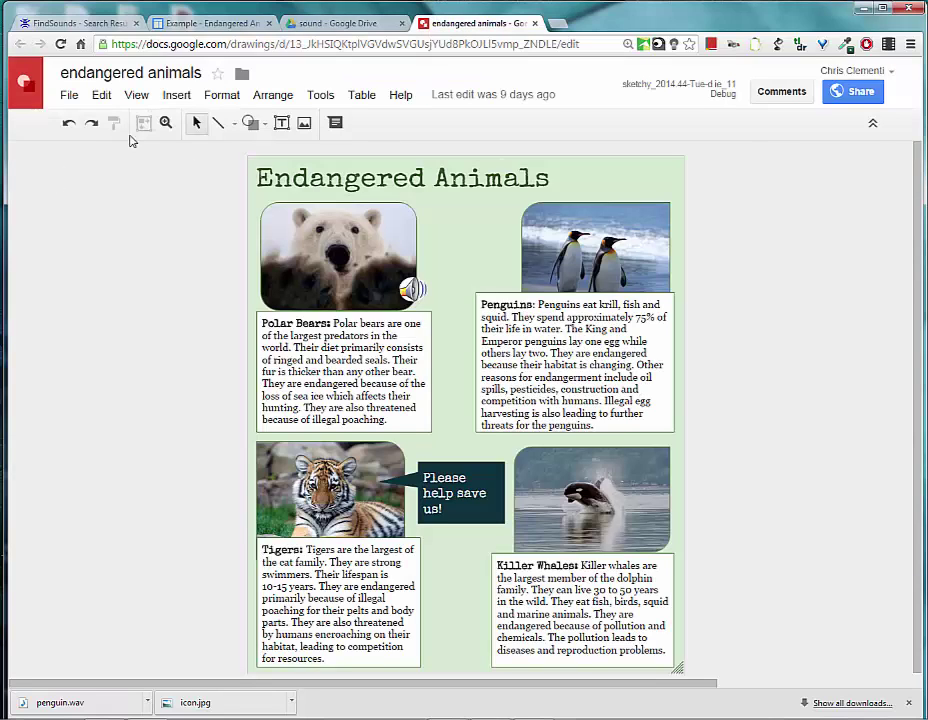
pyautogui.click(180, 96)
pyautogui.click(200, 147)
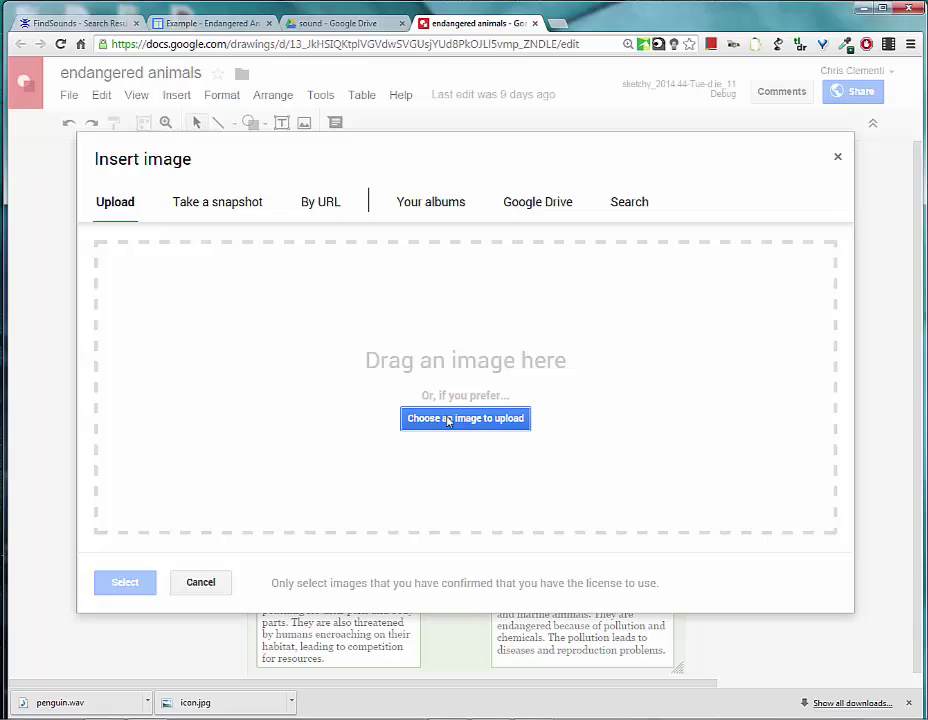
pyautogui.click(451, 421)
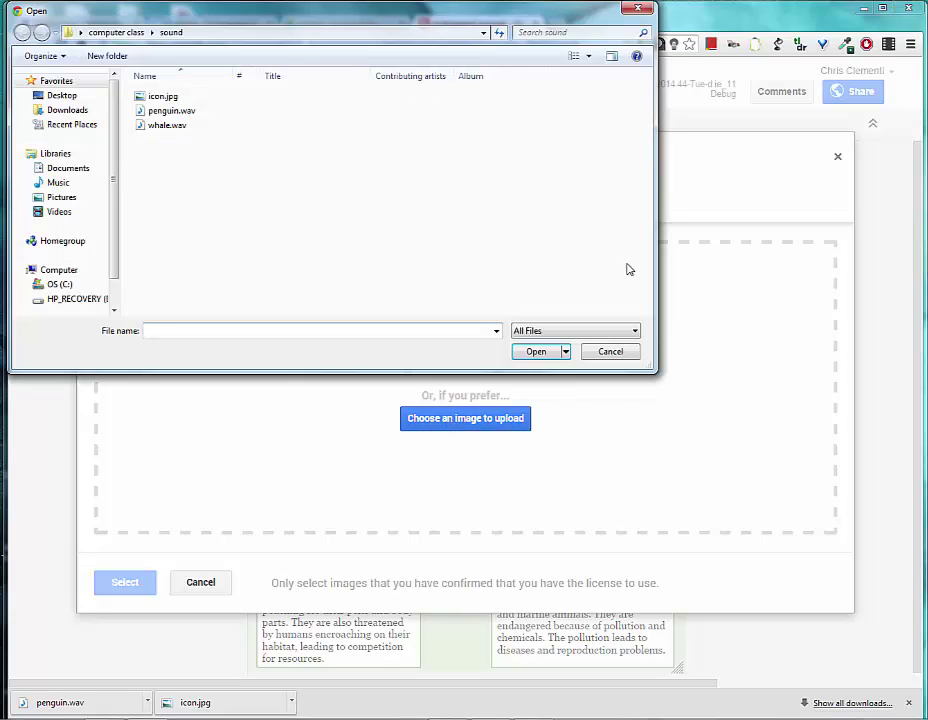
pyautogui.click(160, 97)
pyautogui.click(545, 352)
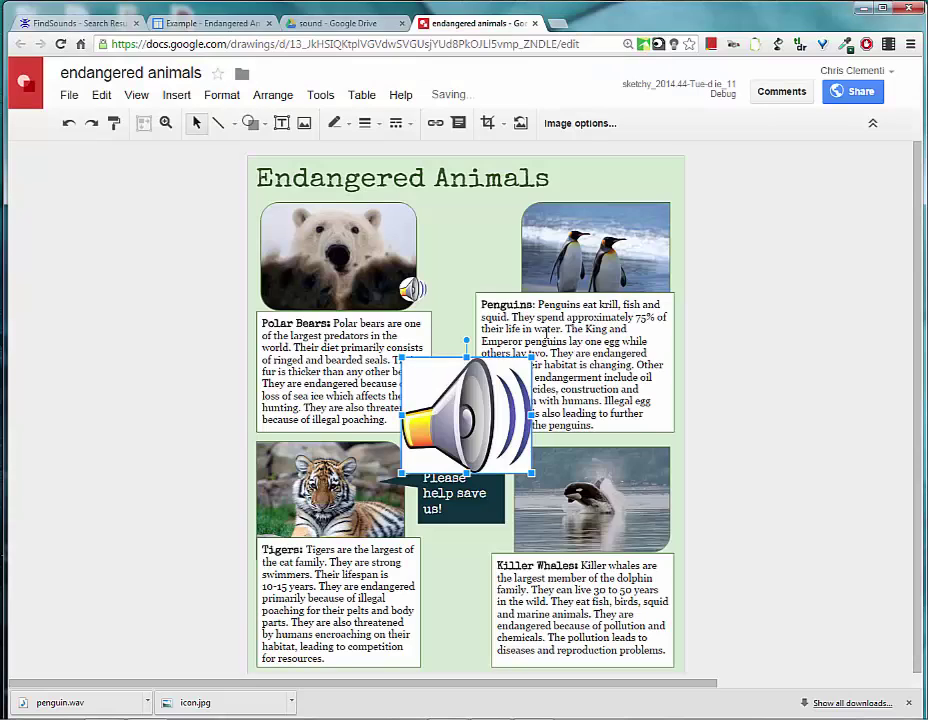
pyautogui.moveTo(522, 366); pyautogui.dragTo(526, 268)
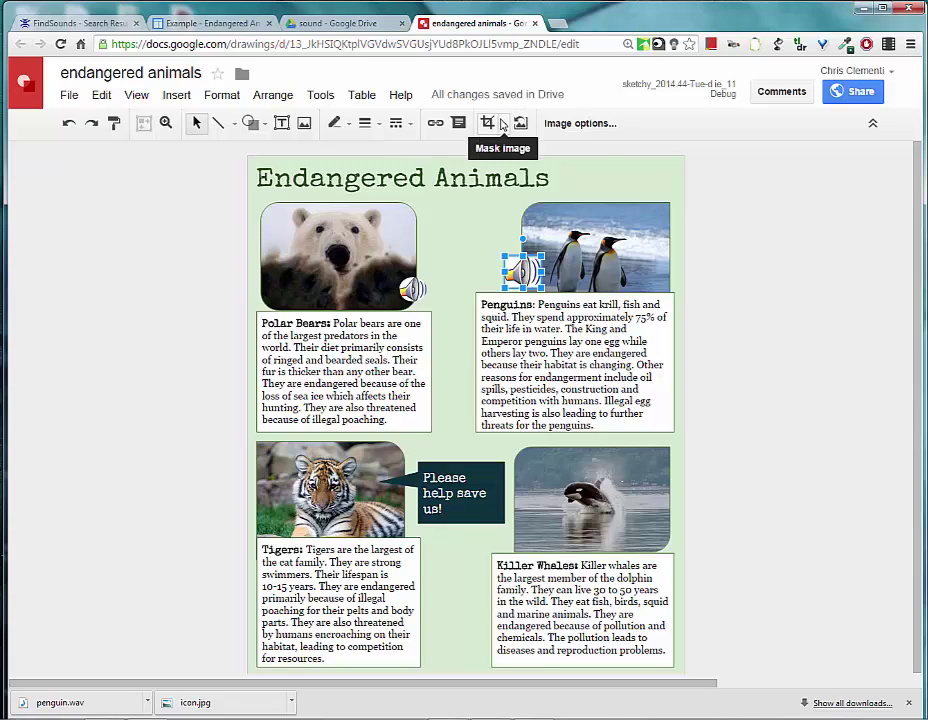
# - Mask the speaker icon to an oval shape
pyautogui.click(503, 123)
pyautogui.moveTo(490, 153)
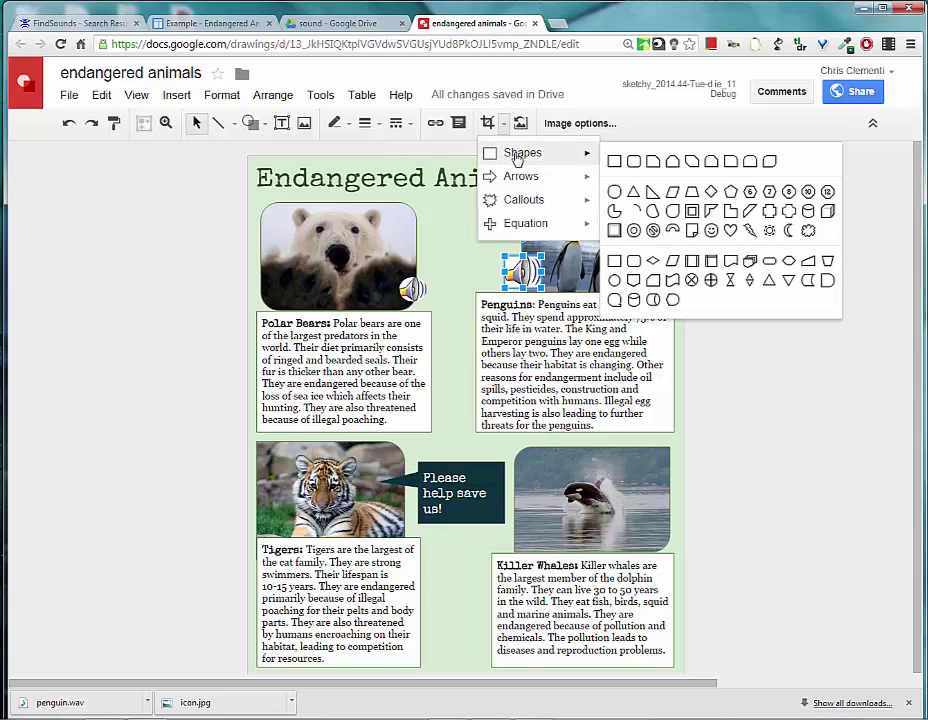
pyautogui.click(615, 193)
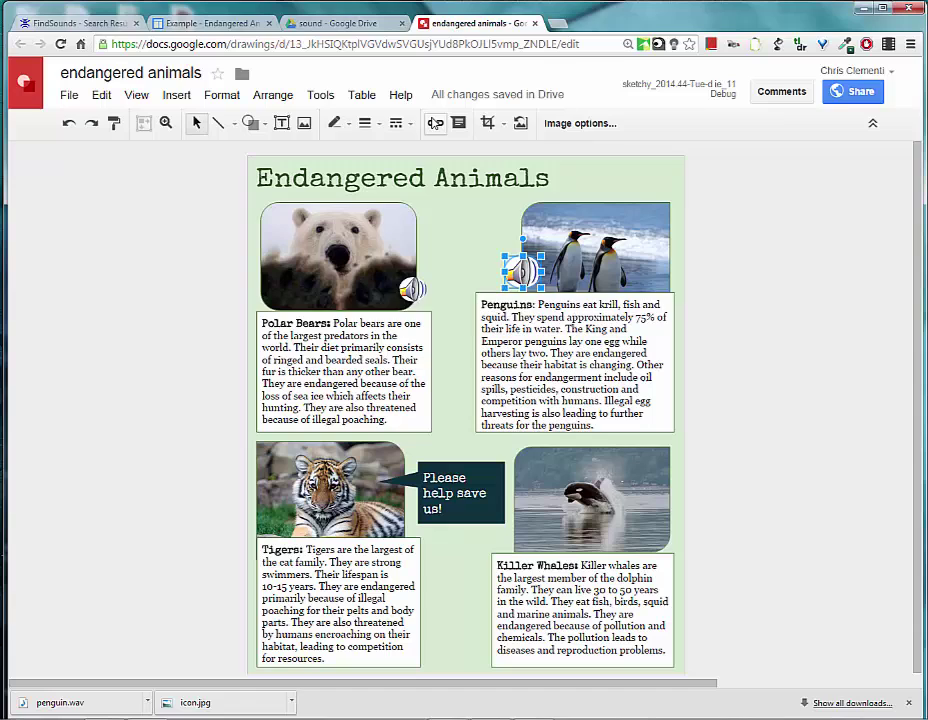
# - Link the speaker icon to the copied penguin.wav Drive URL
pyautogui.click(435, 123)
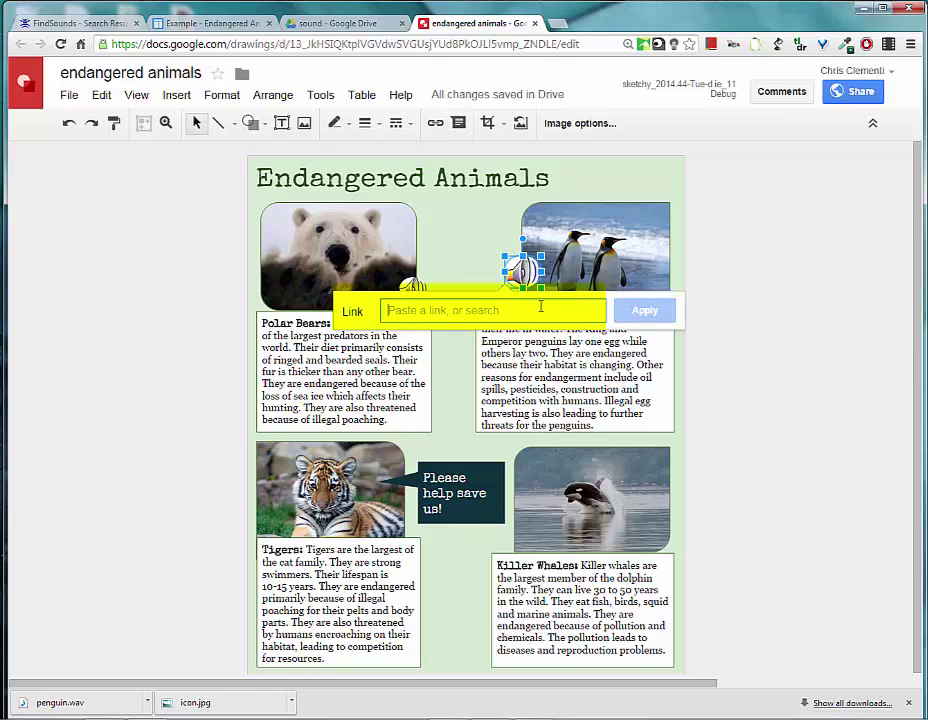
pyautogui.hotkey('ctrl', 'v')
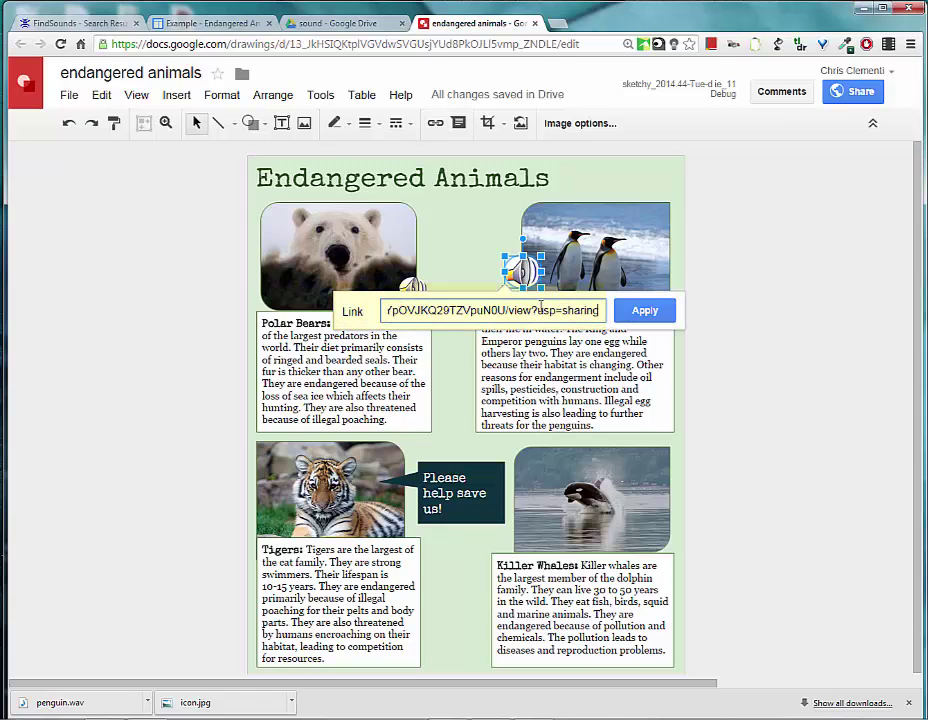
pyautogui.click(645, 310)
pyautogui.click(885, 449)
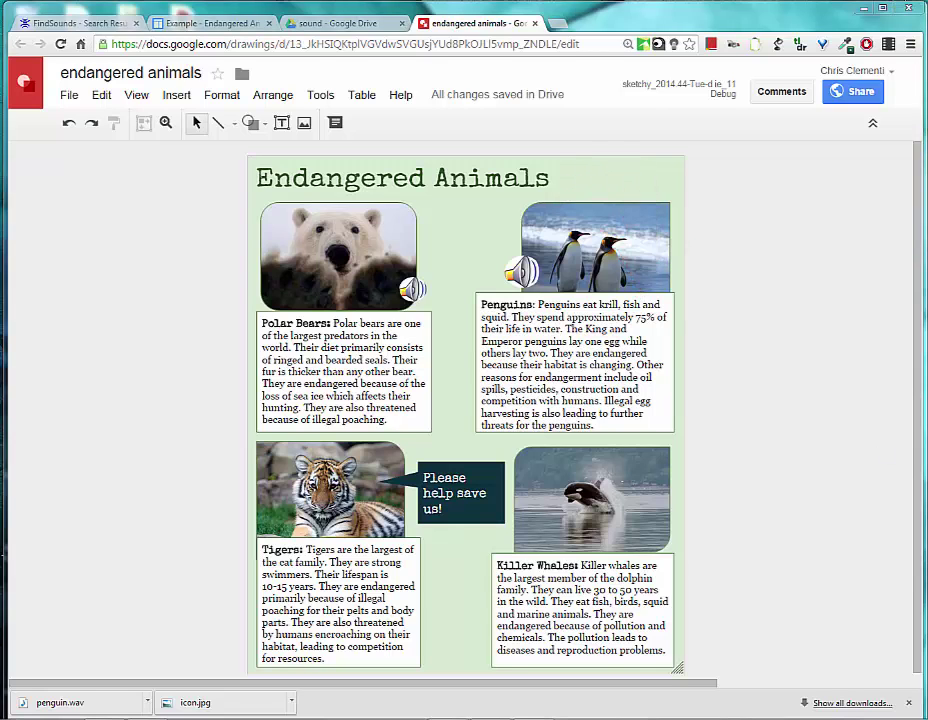
# - Reload the Google Sites Example page to show the updated poster with the penguin speaker icon
pyautogui.click(200, 22)
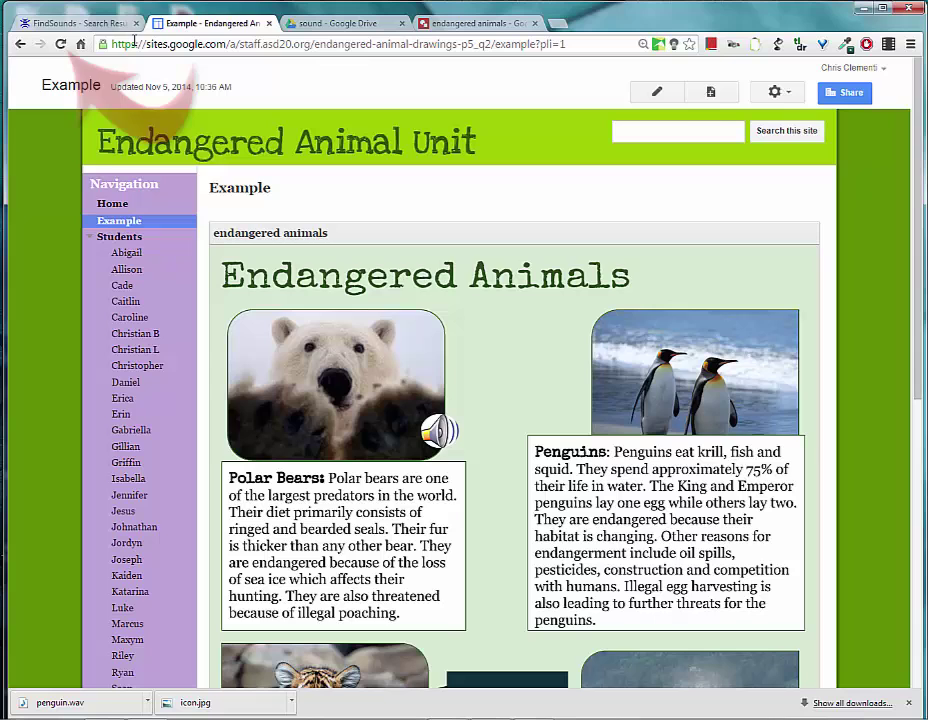
pyautogui.click(60, 44)
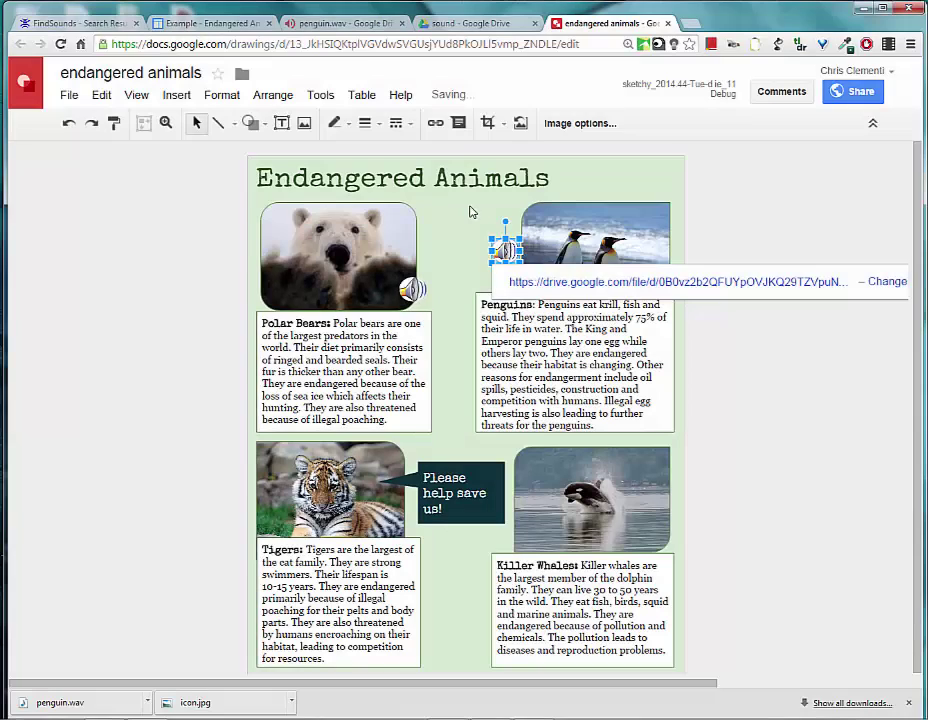
# - Duplicate the penguin's linked speaker icon and place the copy at the killer whale picture's lower-left corner
pyautogui.click(472, 212)
pyautogui.click(505, 248)
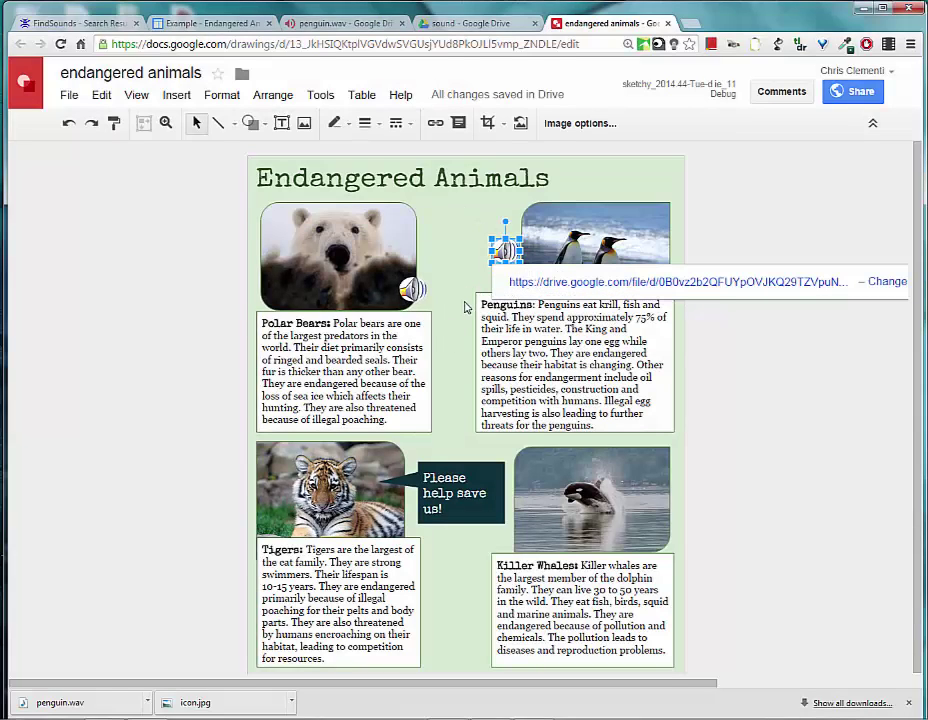
pyautogui.press('Right')
pyautogui.press('Down')
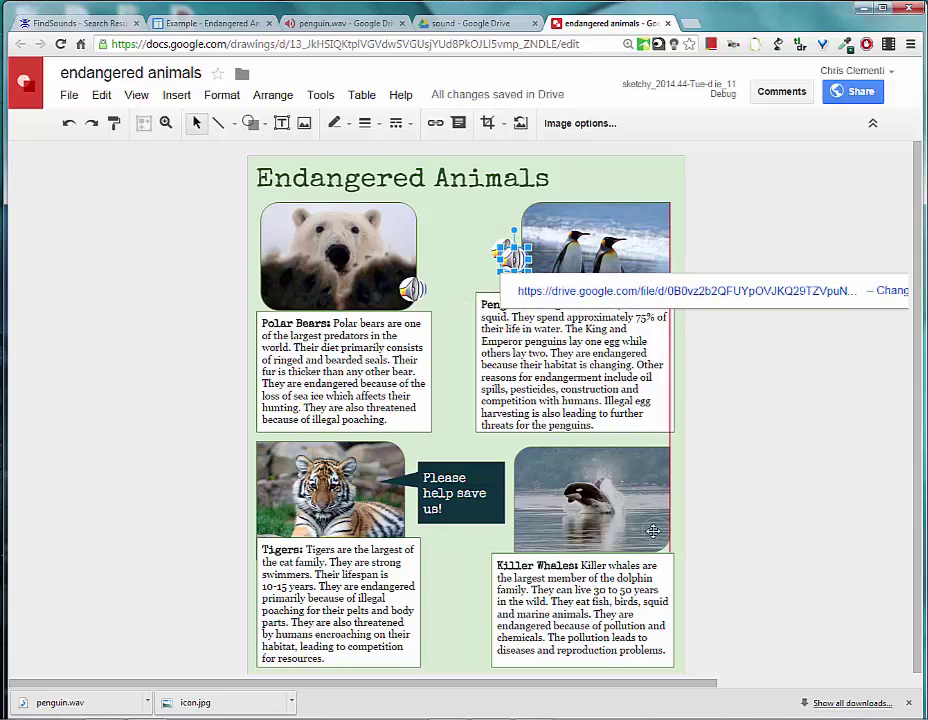
pyautogui.moveTo(655, 537); pyautogui.dragTo(655, 538)
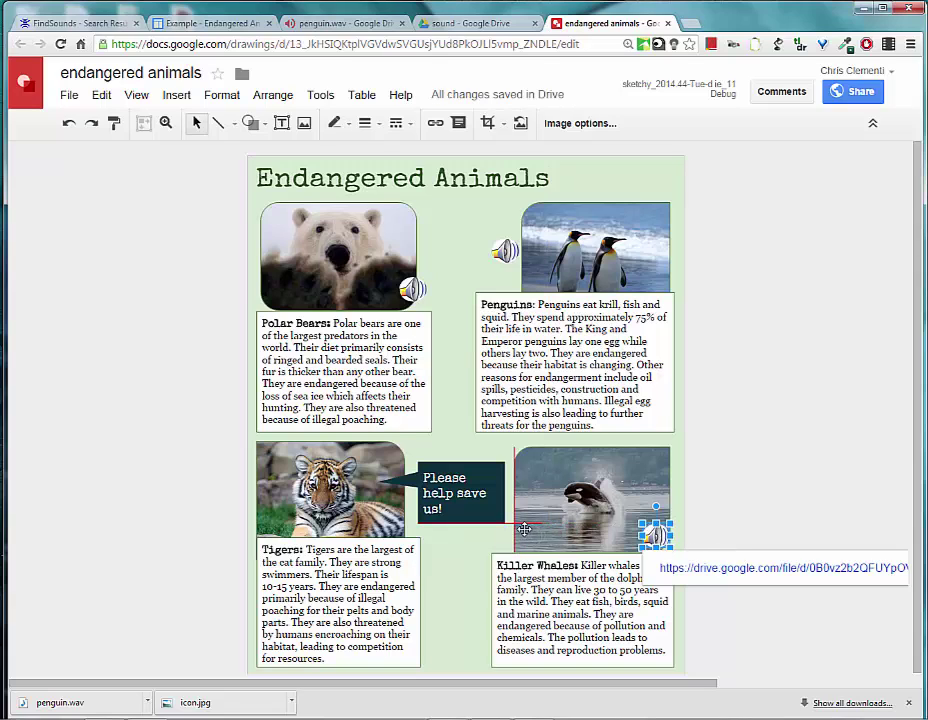
pyautogui.moveTo(524, 530); pyautogui.dragTo(526, 533)
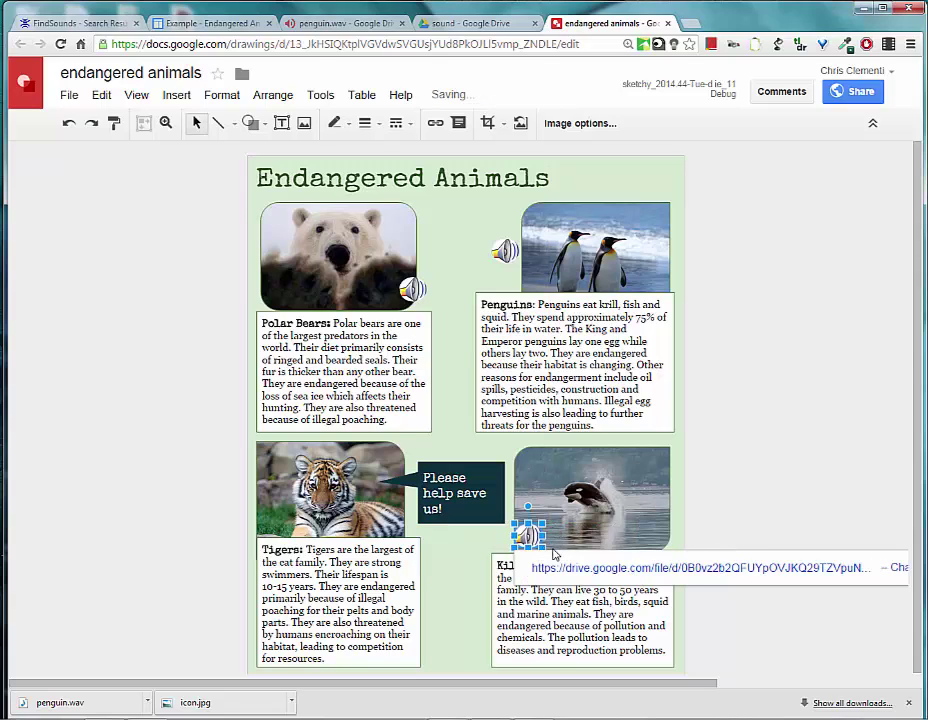
pyautogui.hotkey('ctrl', 't')
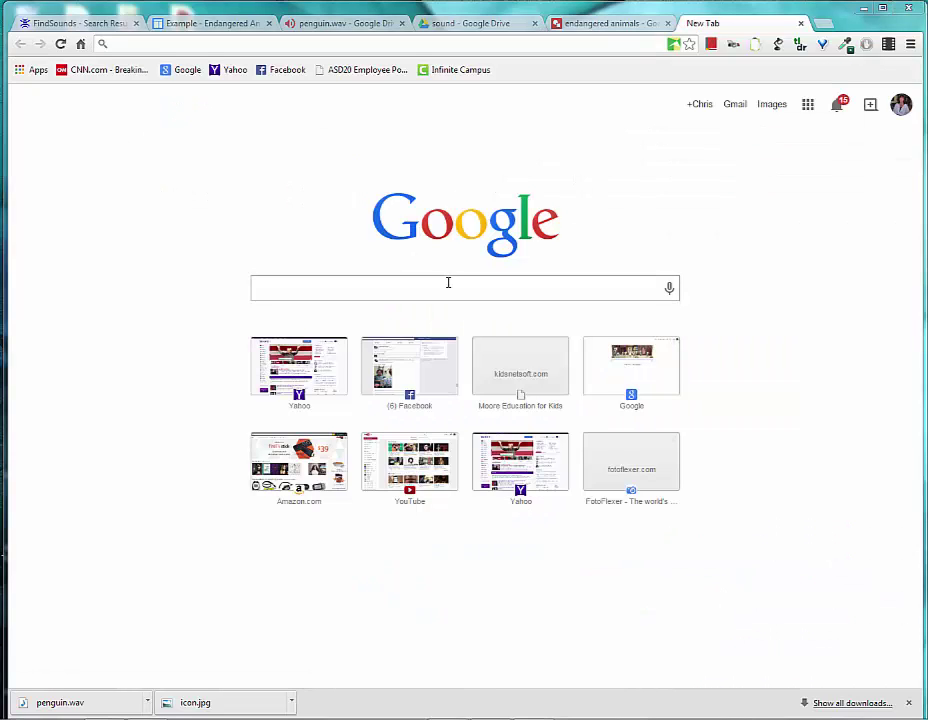
# - Search Google for 'tiger video' and open National Geographic's Tigers Hunted video page
pyautogui.click(329, 283)
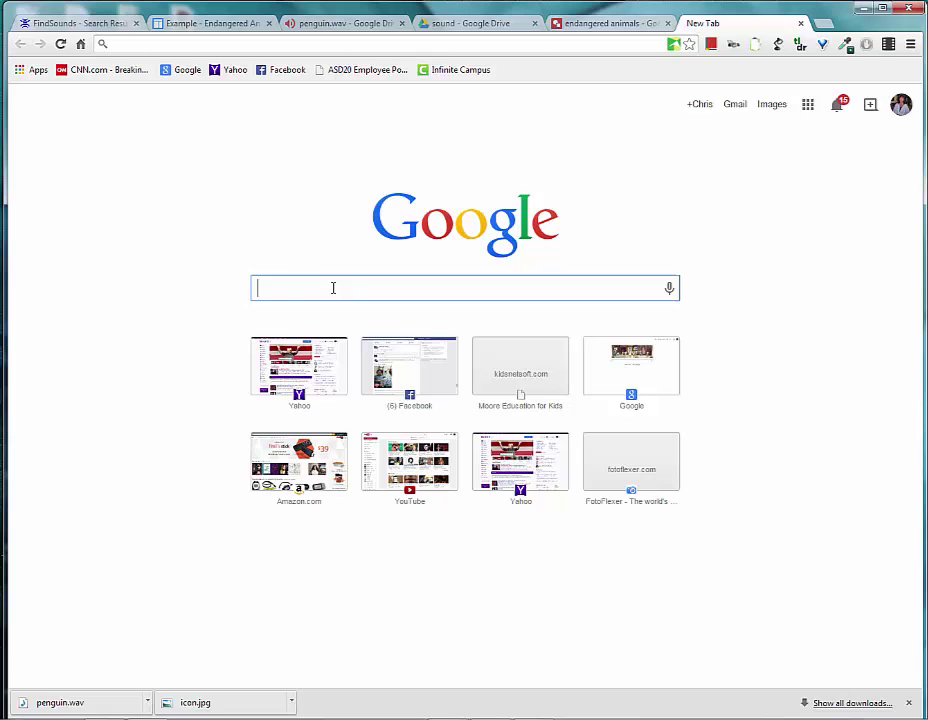
pyautogui.write('tiger video')
pyautogui.press('Return')
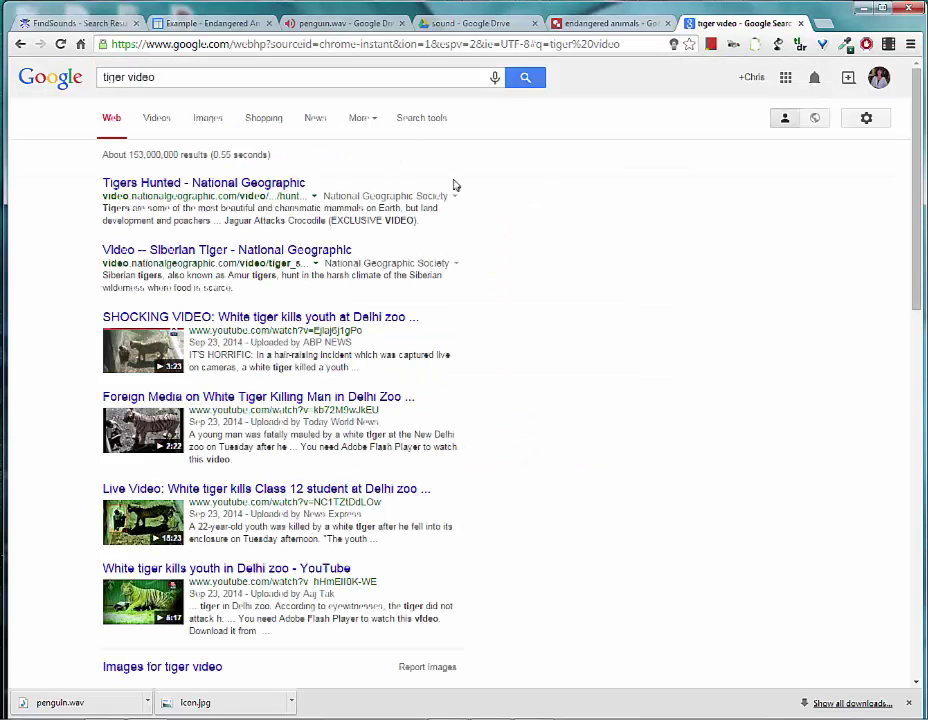
pyautogui.click(160, 184)
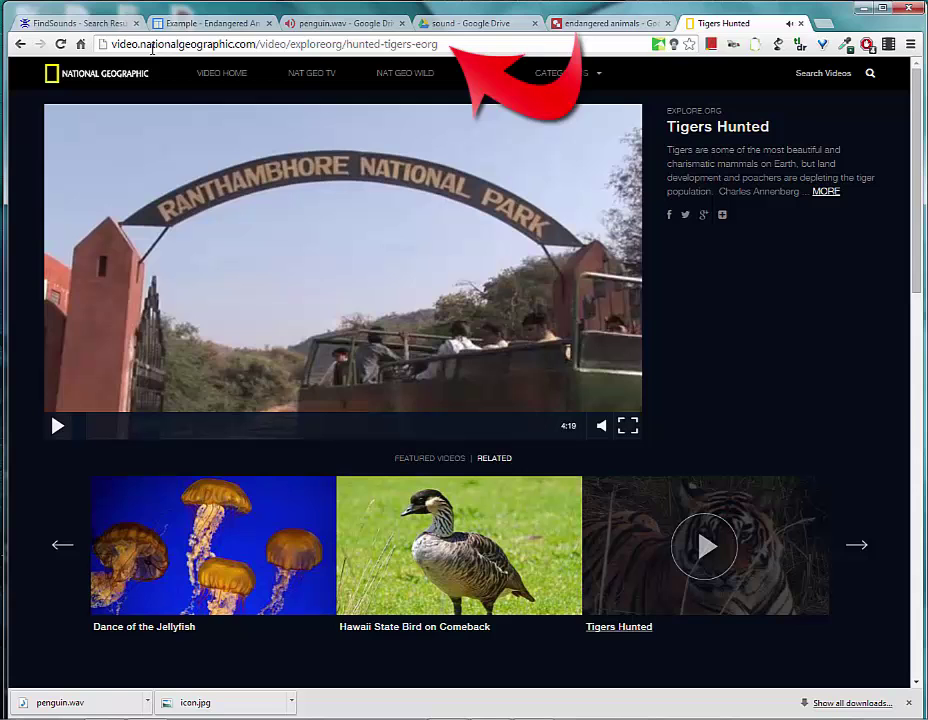
# - Copy the Tigers Hunted page's web address and return to the endangered animals drawing
pyautogui.click(152, 44)
pyautogui.rightClick(401, 47)
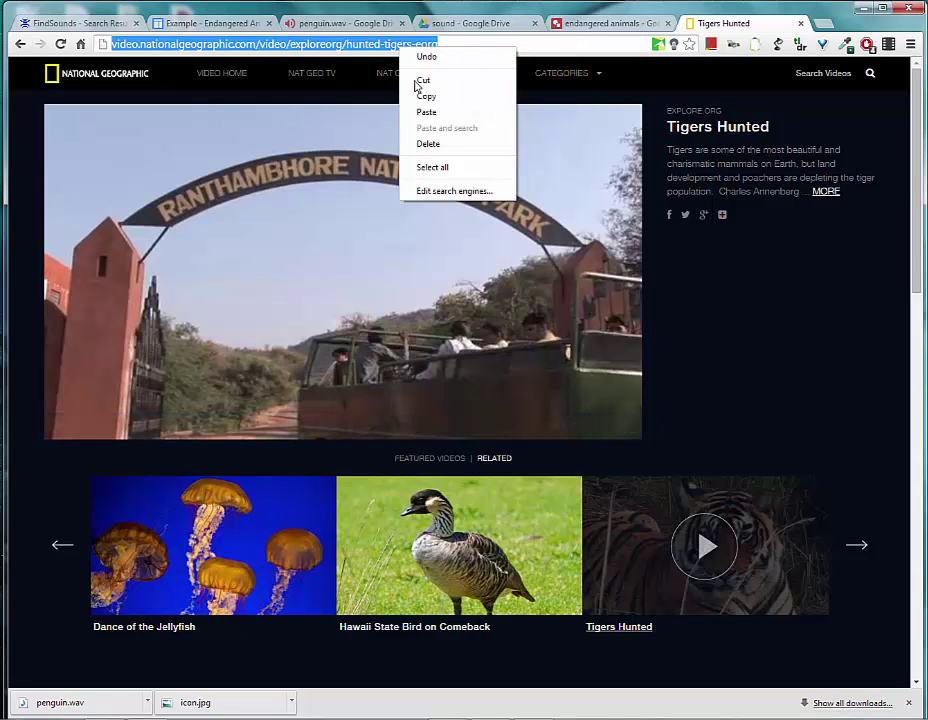
pyautogui.click(428, 96)
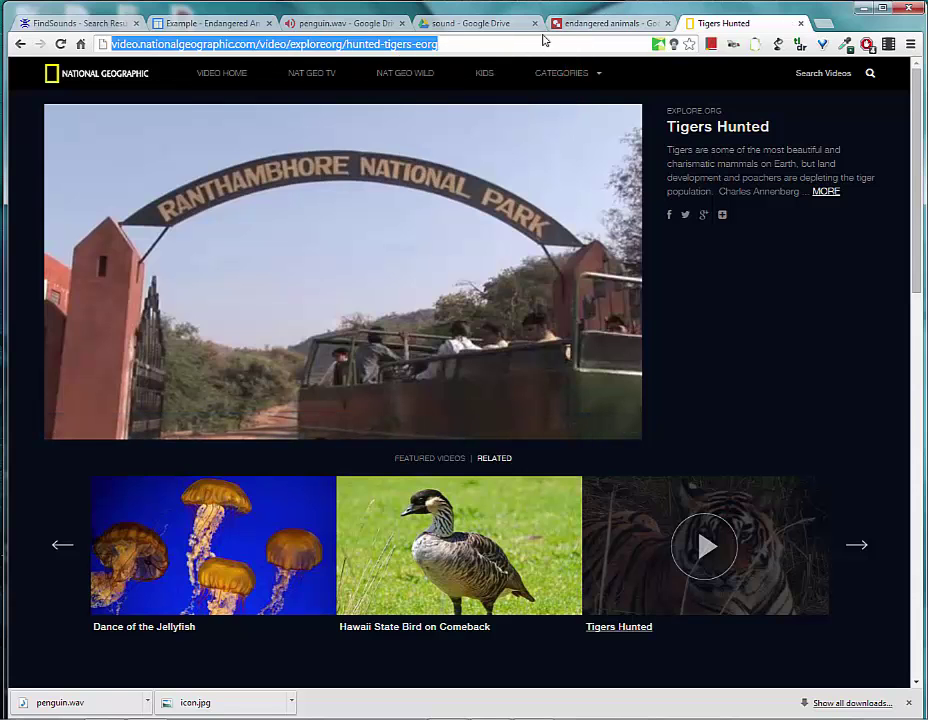
pyautogui.click(600, 23)
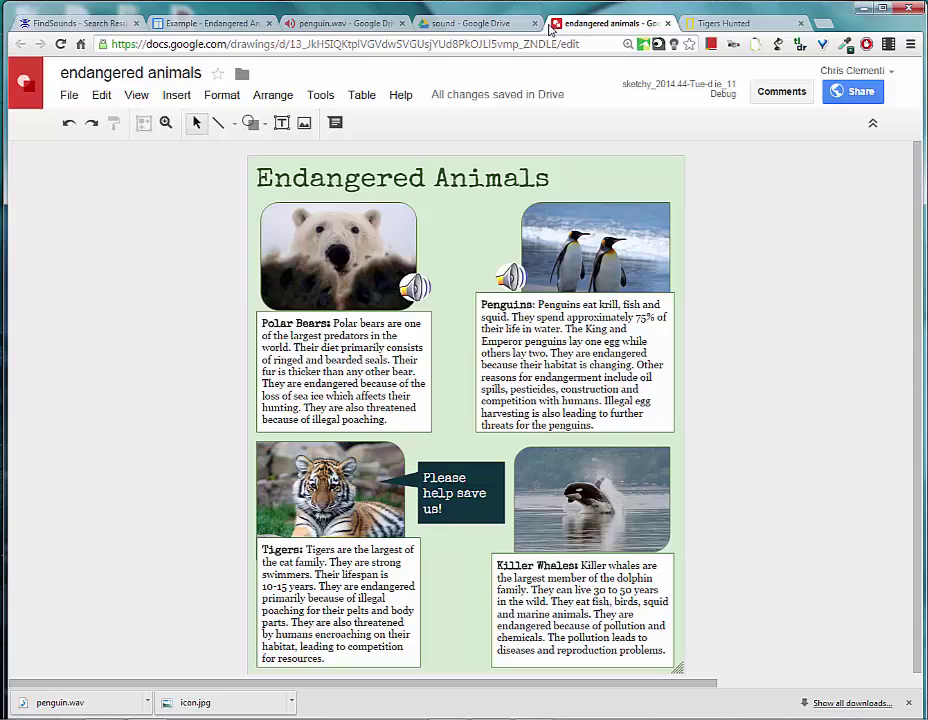
# - Replace the tiger picture's YouTube link with the copied Tigers Hunted video address
pyautogui.click(316, 466)
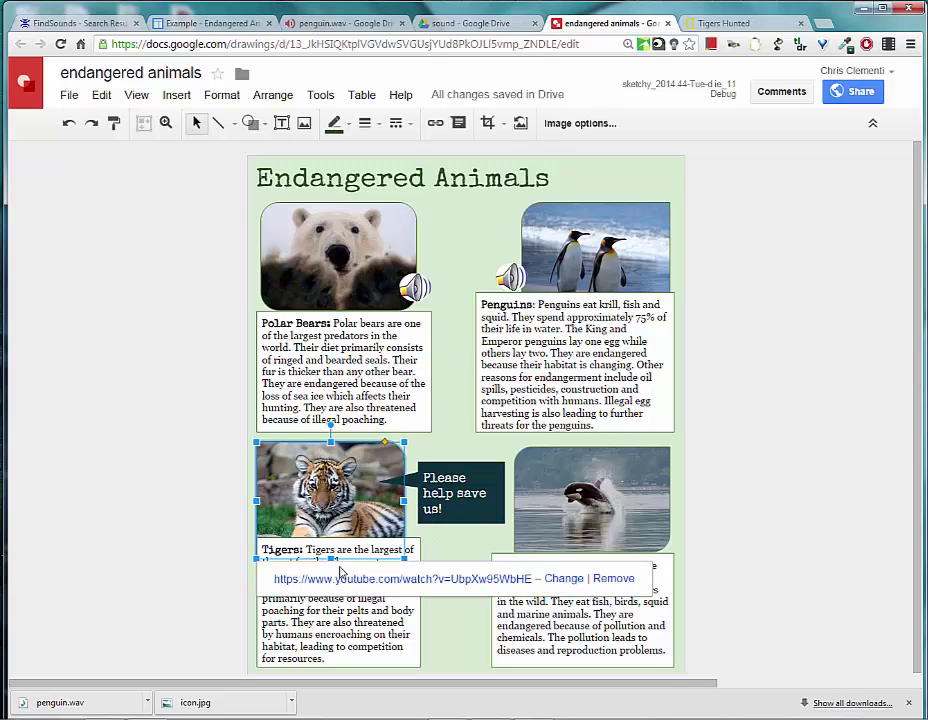
pyautogui.click(612, 578)
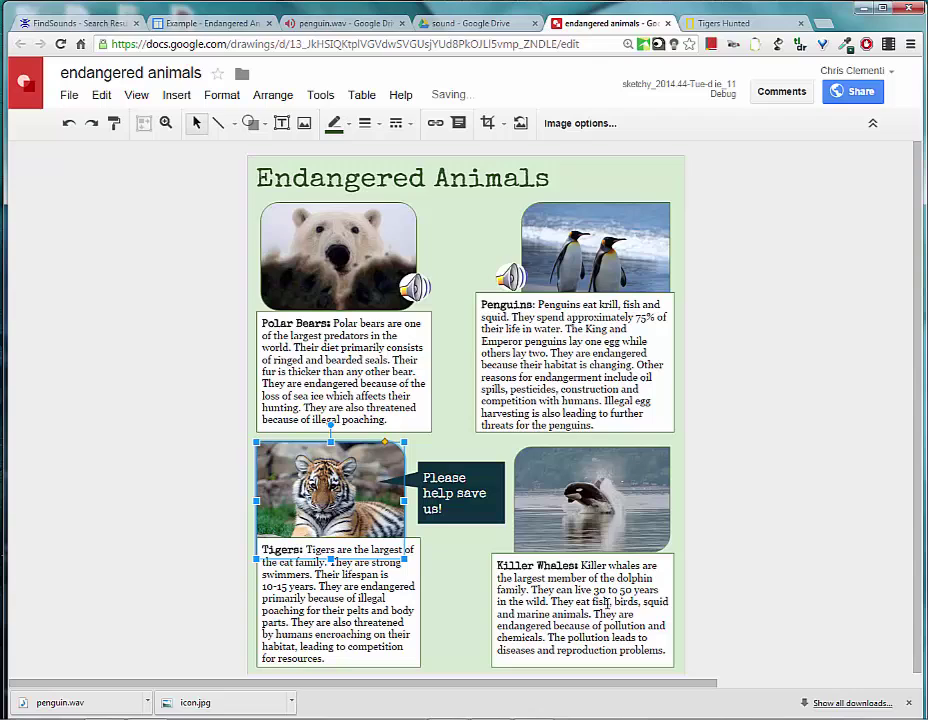
pyautogui.click(435, 123)
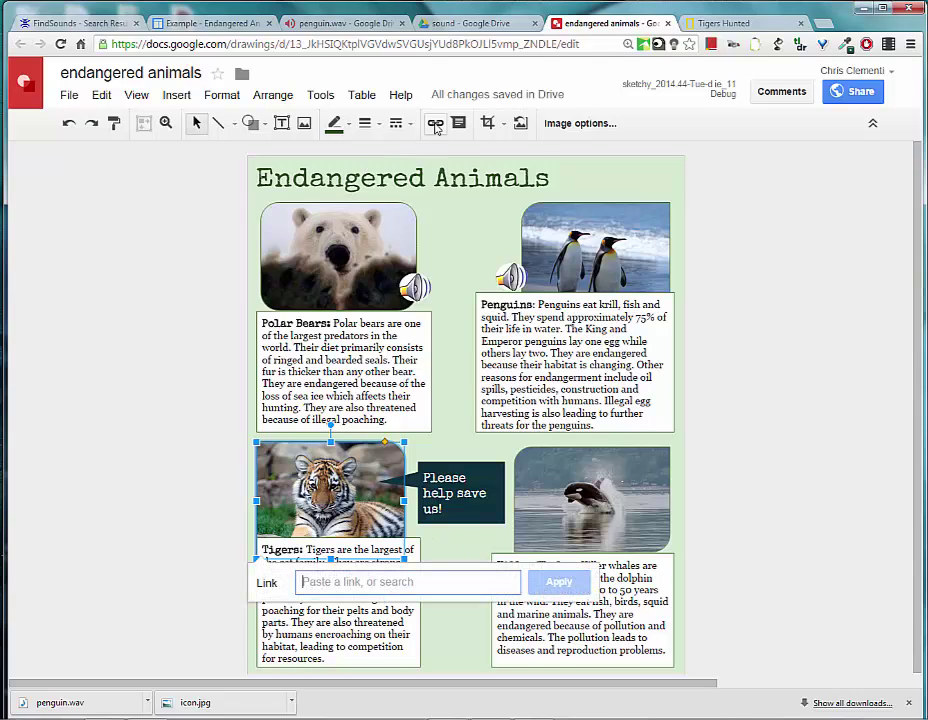
pyautogui.hotkey('ctrl', 'v')
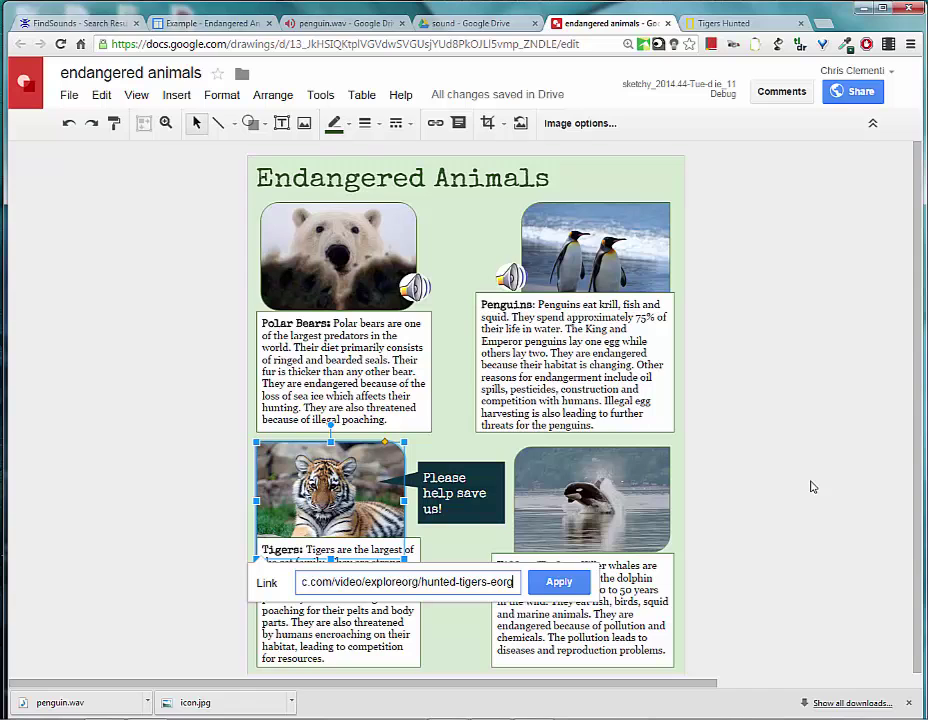
pyautogui.click(795, 631)
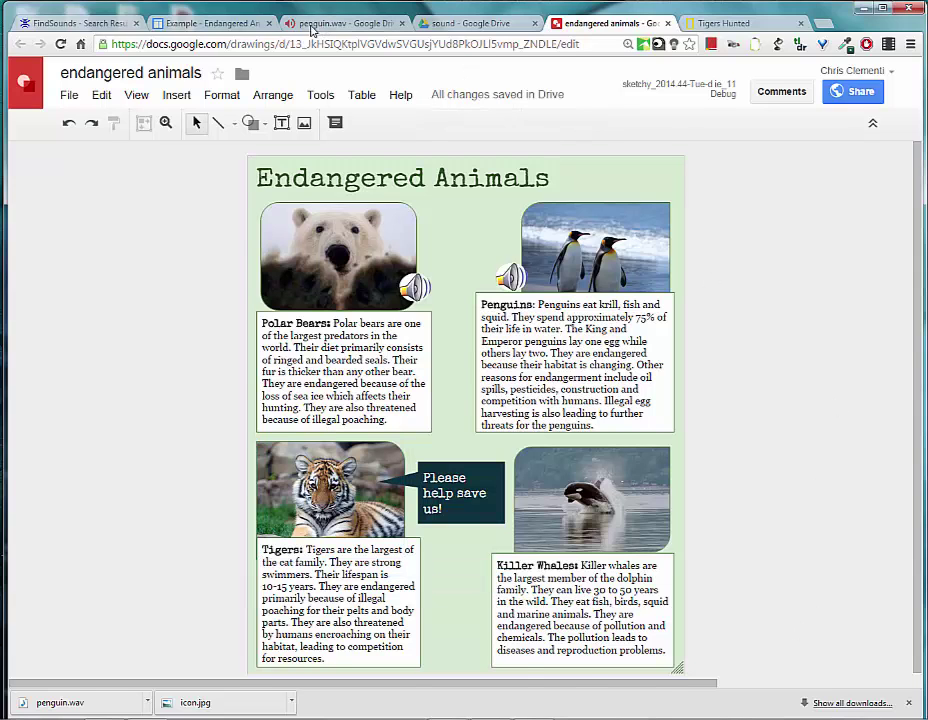
# - Reload the class site and confirm the tiger picture opens the Tigers Hunted video, then pause it
pyautogui.click(205, 22)
pyautogui.click(59, 46)
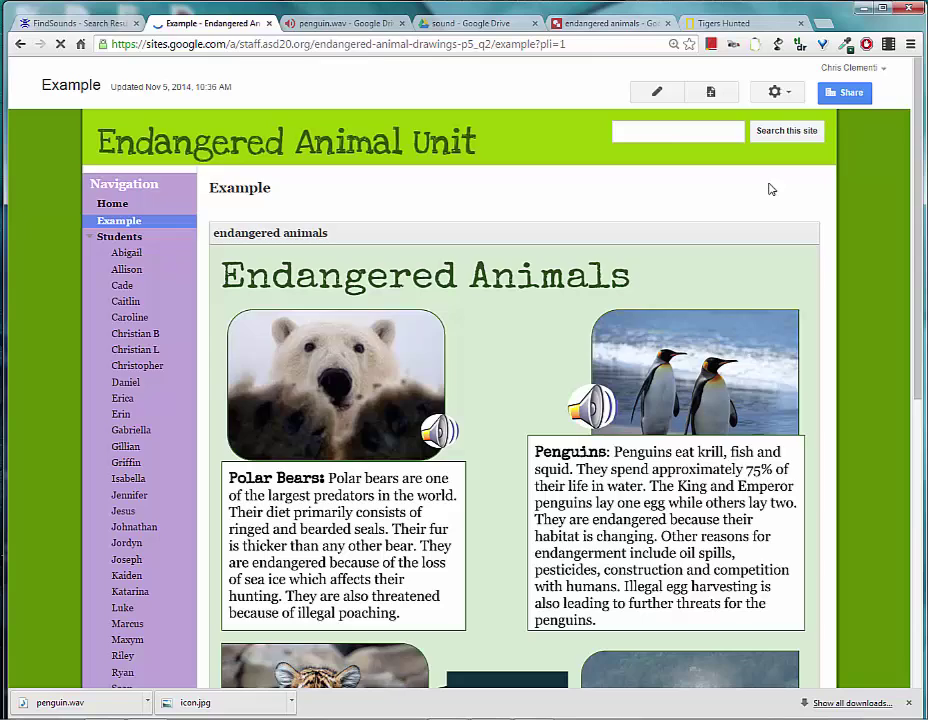
pyautogui.scroll(-2, 663, 385)
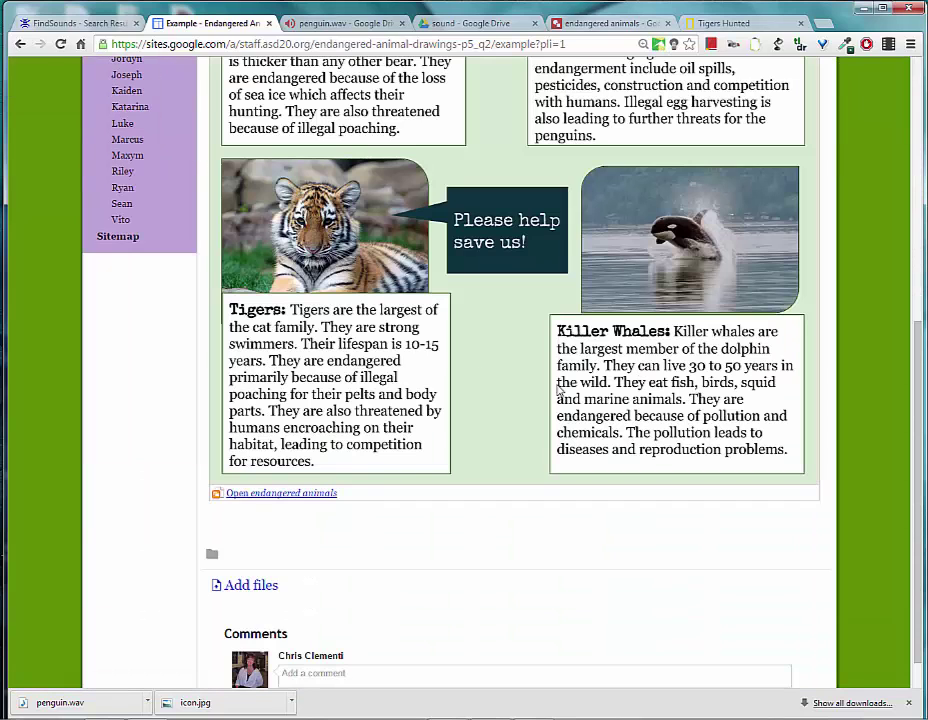
pyautogui.click(368, 437)
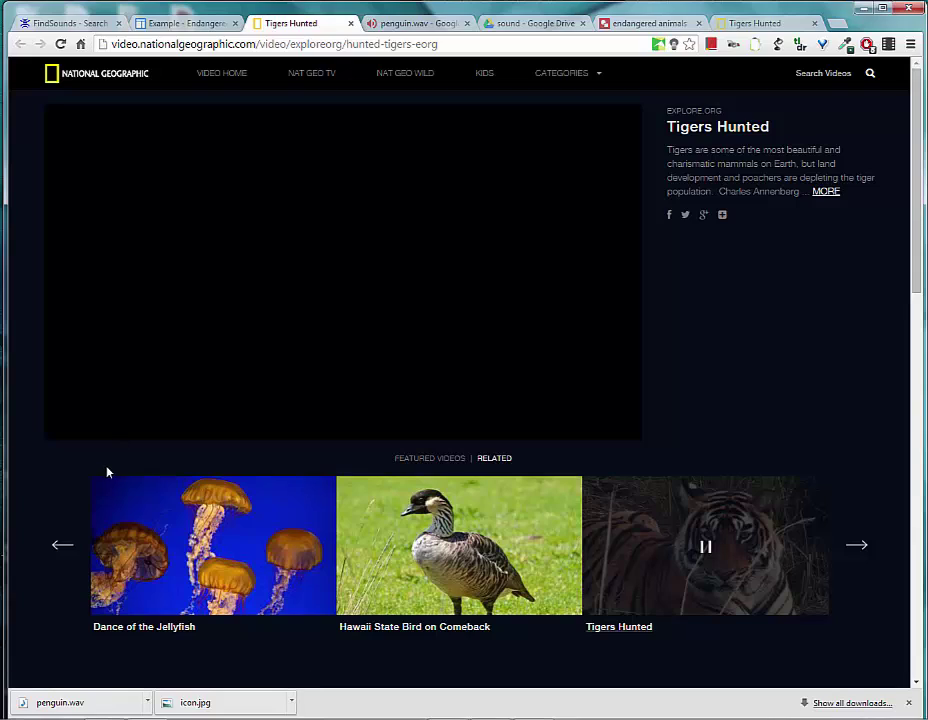
pyautogui.click(62, 427)
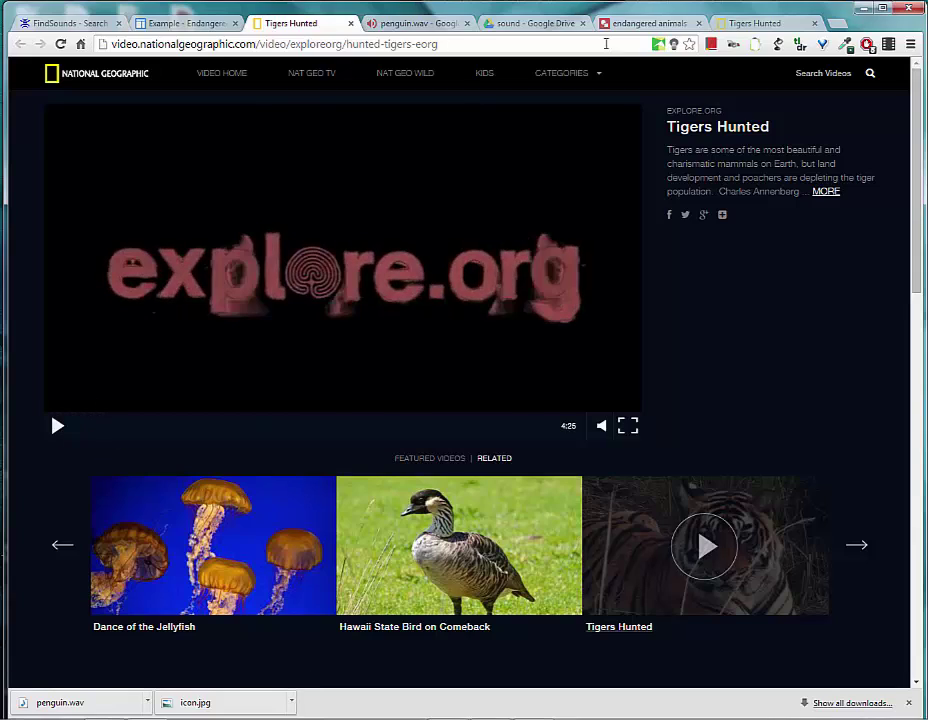